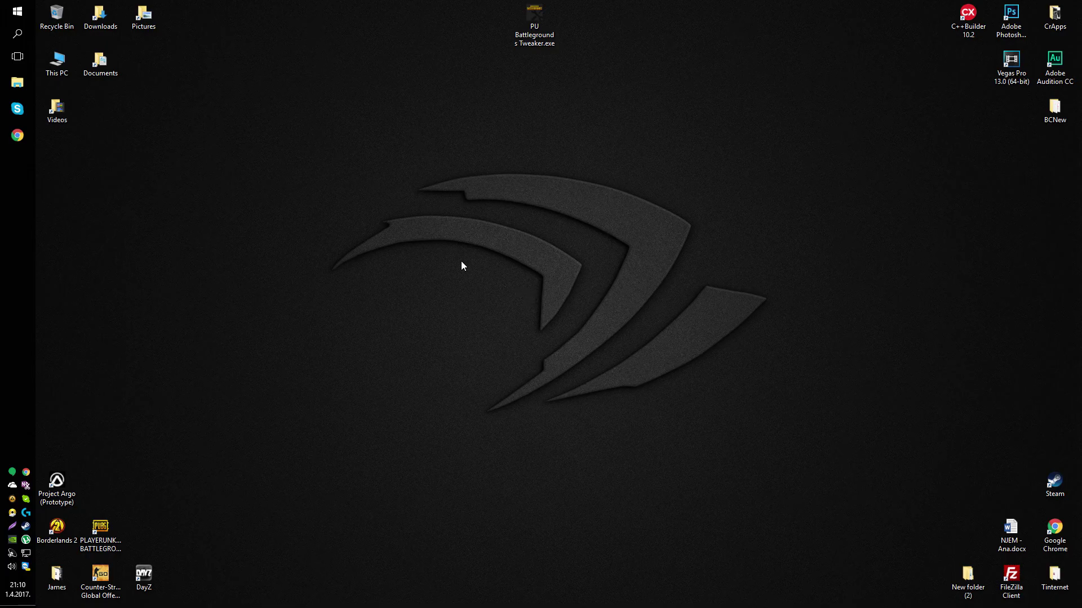
# - Switch to the Steam library and open the launch options of PLAYERUNKNOWN'S BATTLEGROUNDS from its properties
pyautogui.click(26, 526)
pyautogui.rightClick(113, 179)
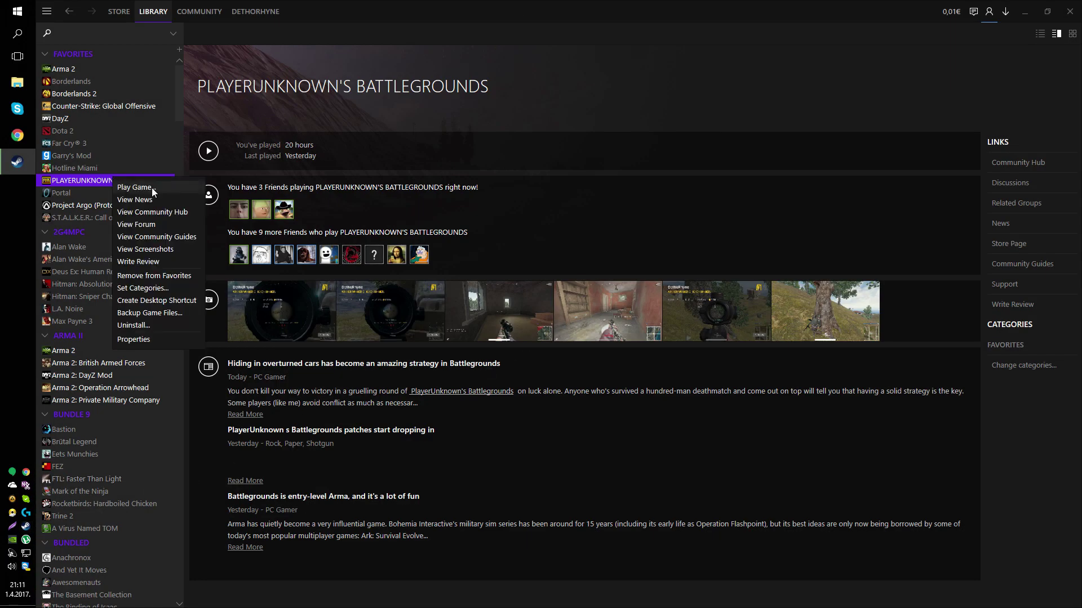
pyautogui.click(141, 339)
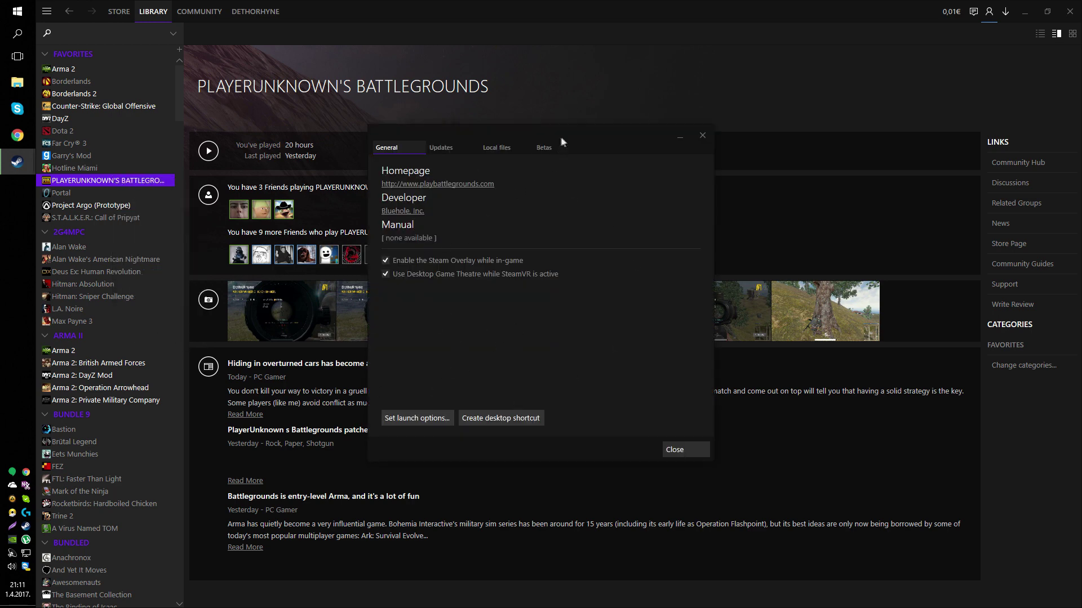
pyautogui.moveTo(560, 137); pyautogui.dragTo(586, 141)
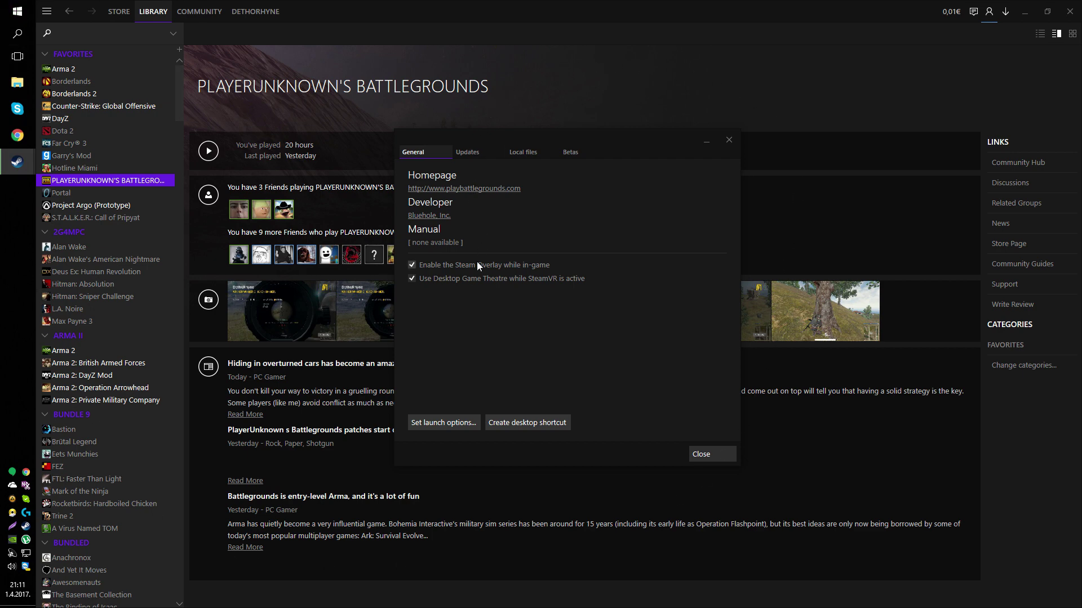
pyautogui.click(448, 425)
# - Confirm -USEALLAVAILABLECORES as the game's launch option, then close its properties and the Steam window
pyautogui.moveTo(550, 314); pyautogui.dragTo(435, 315)
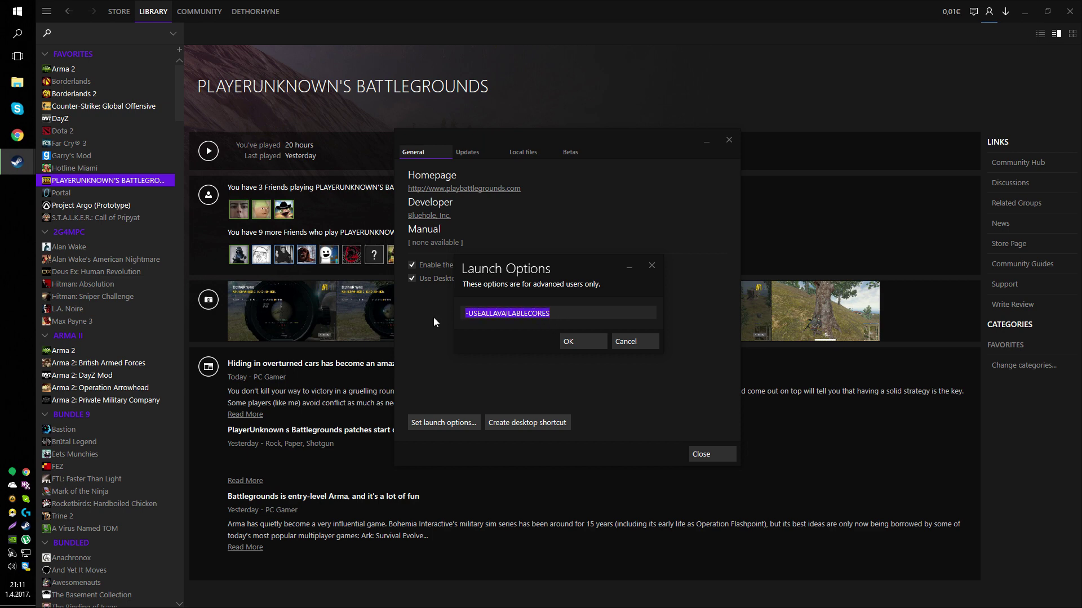
pyautogui.click(466, 314)
pyautogui.doubleClick(466, 313)
pyautogui.moveTo(467, 313); pyautogui.dragTo(556, 312)
pyautogui.click(565, 315)
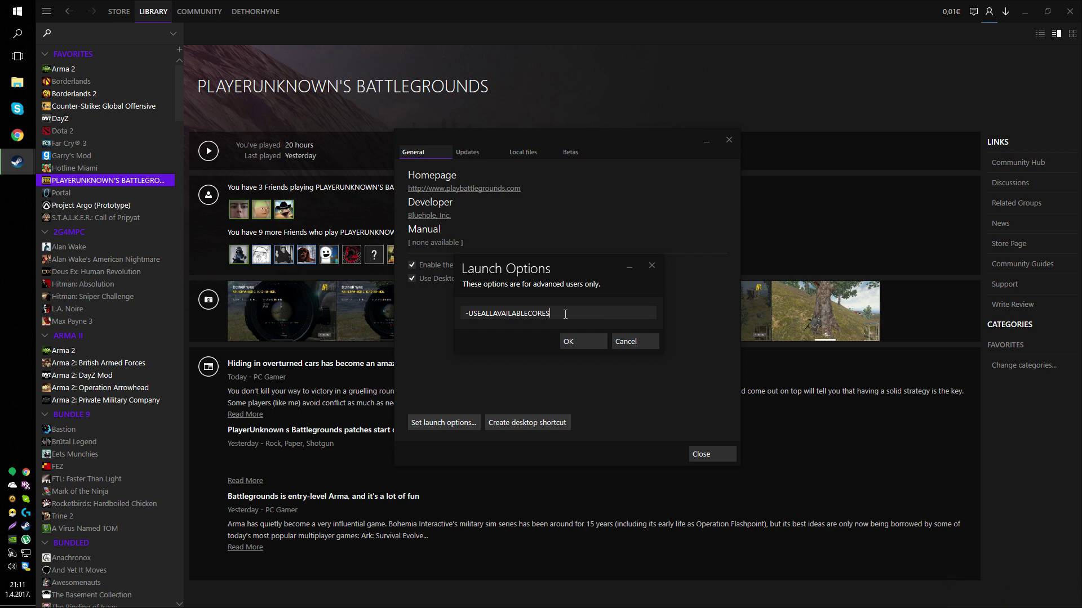
pyautogui.doubleClick(565, 314)
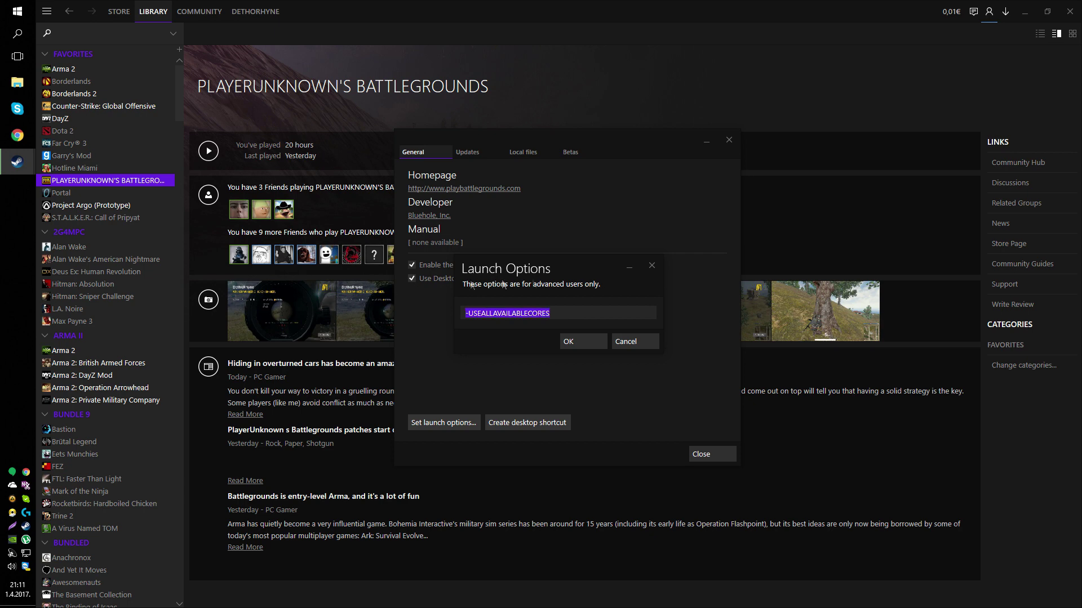
pyautogui.click(566, 314)
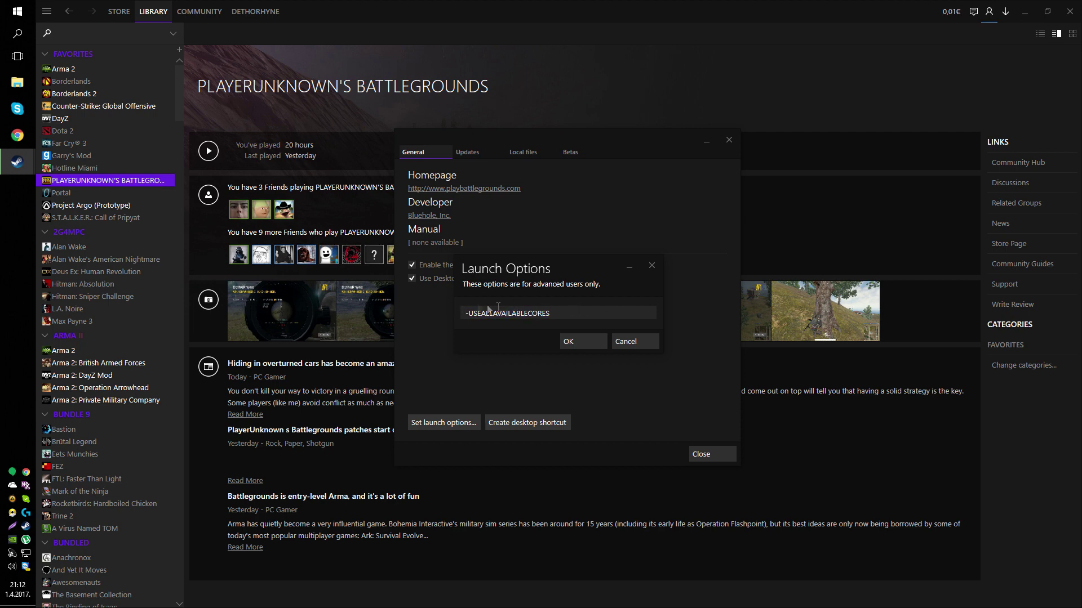
pyautogui.moveTo(551, 313); pyautogui.dragTo(437, 315)
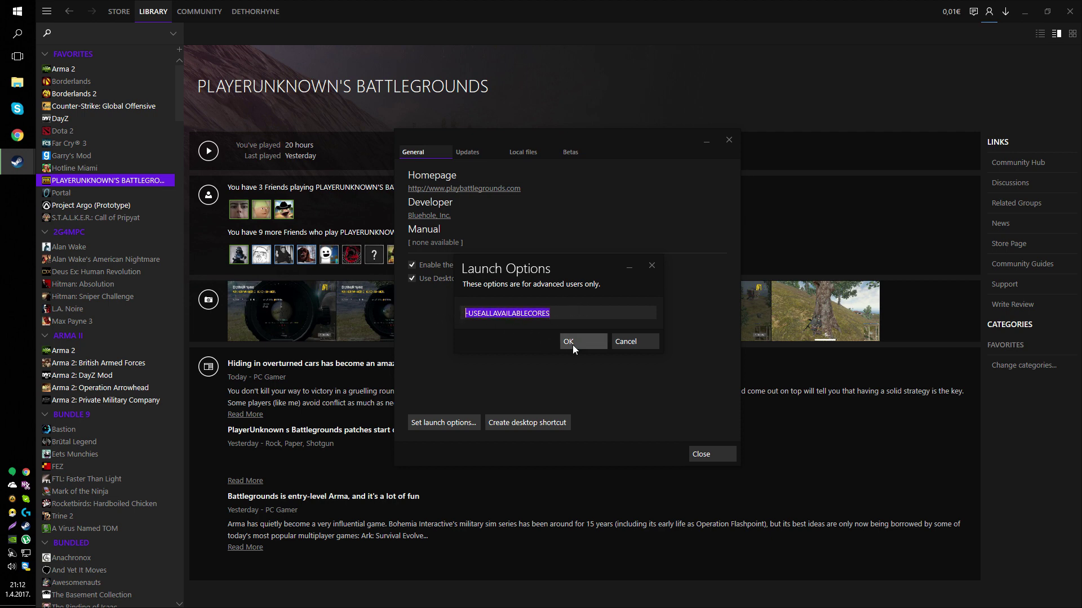
pyautogui.click(573, 344)
pyautogui.click(718, 454)
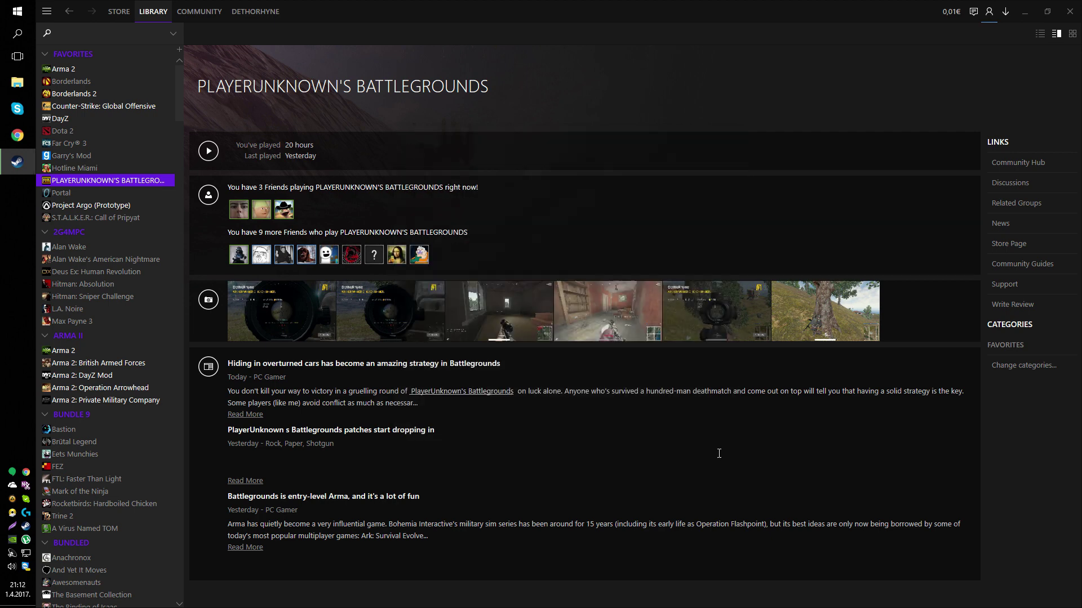
pyautogui.click(1069, 11)
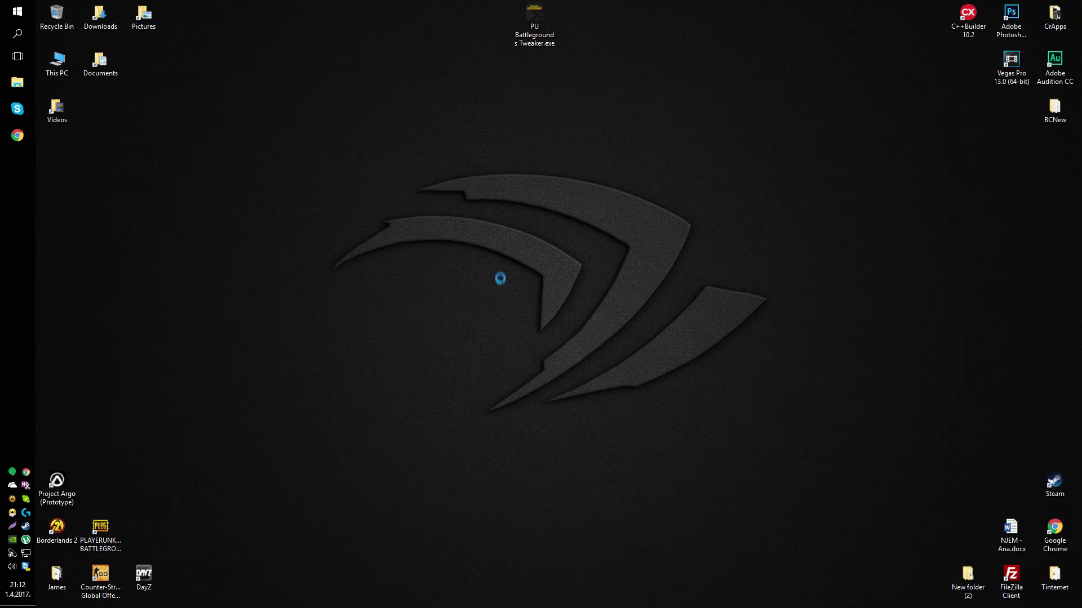
# - Open NVIDIA Control Panel and show the program-specific 3D settings for tslgame.exe
pyautogui.rightClick(474, 219)
pyautogui.click(515, 295)
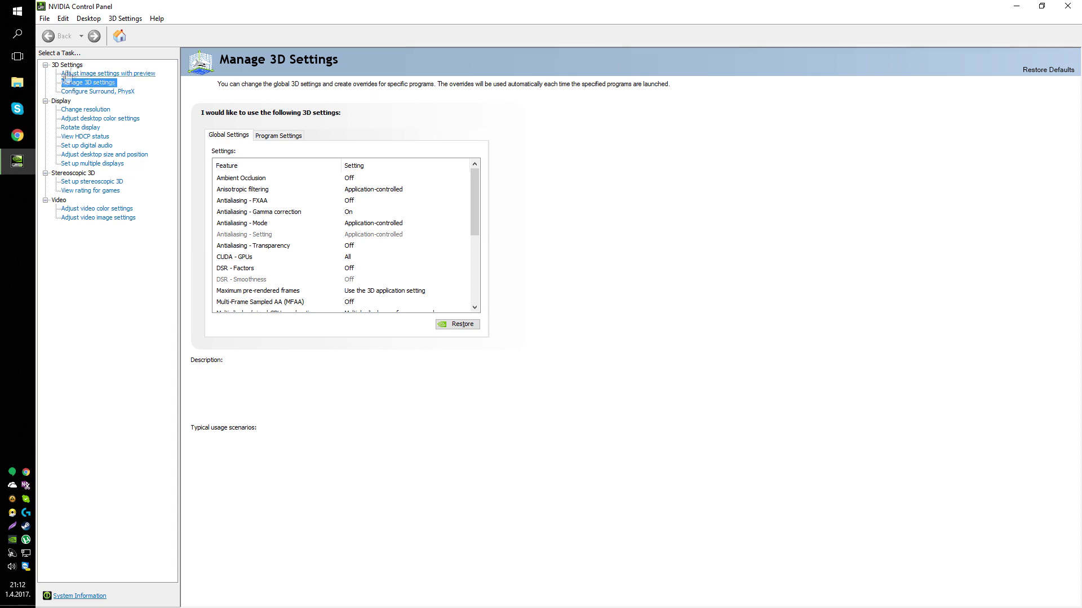
pyautogui.click(279, 137)
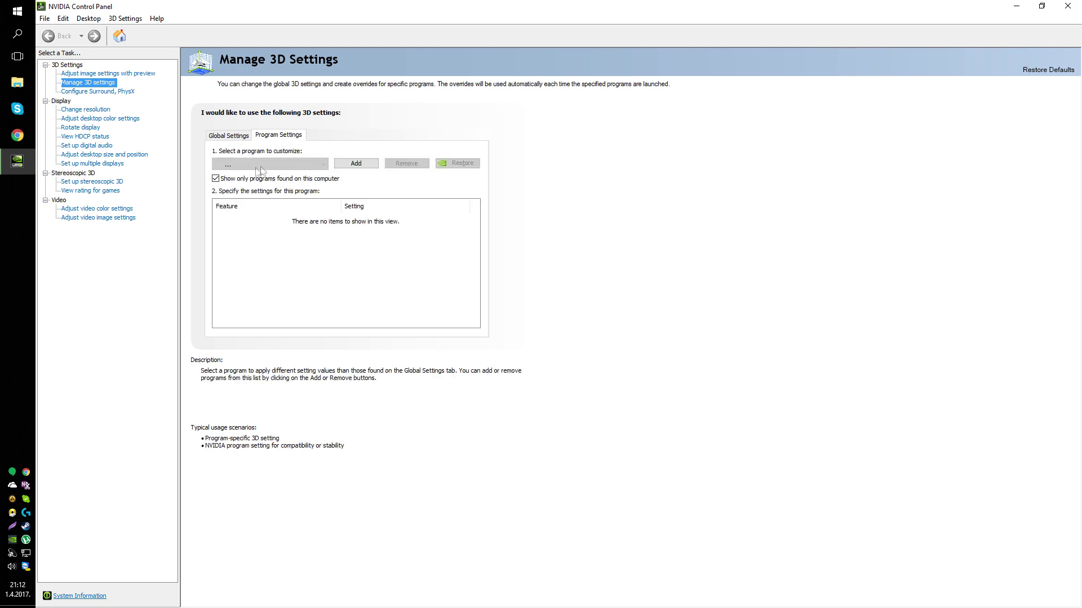
pyautogui.click(258, 167)
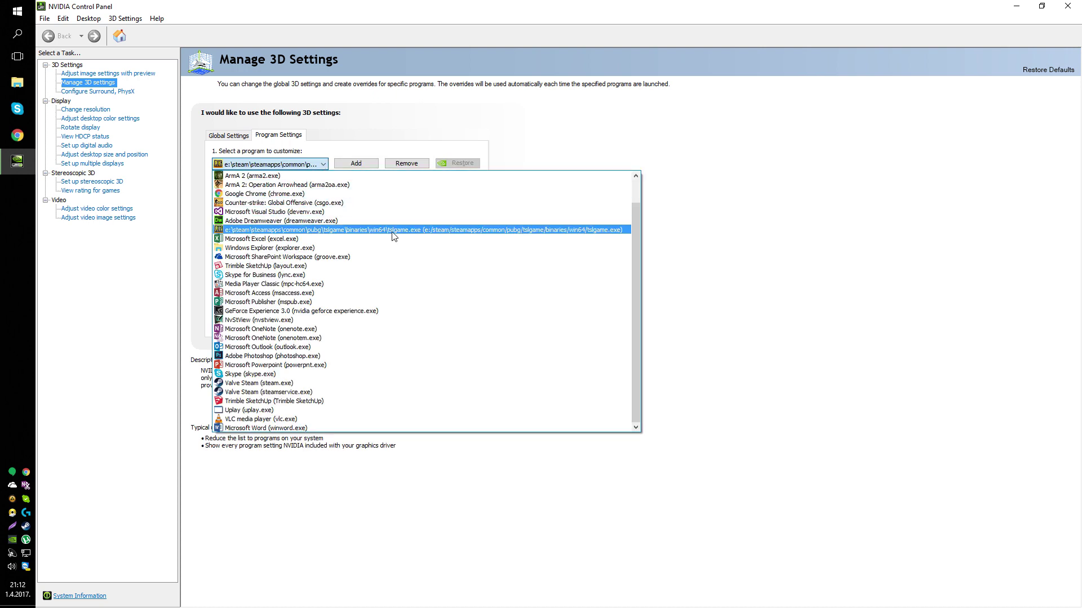
pyautogui.click(350, 164)
pyautogui.click(350, 164)
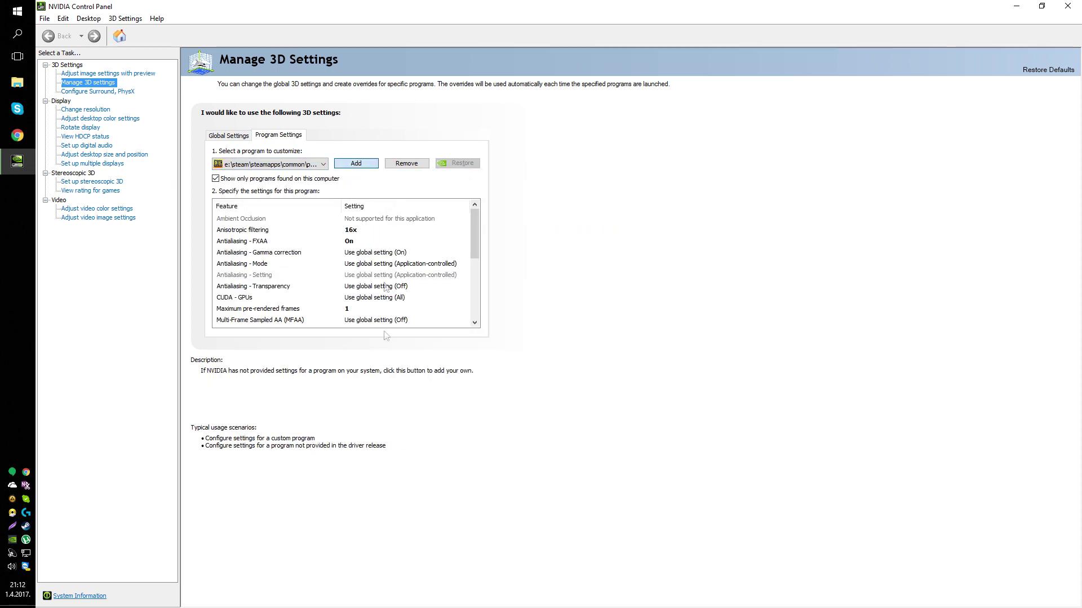
# - Check the available options for Anisotropic filtering and Antialiasing - FXAA in the game's 3D settings
pyautogui.click(352, 231)
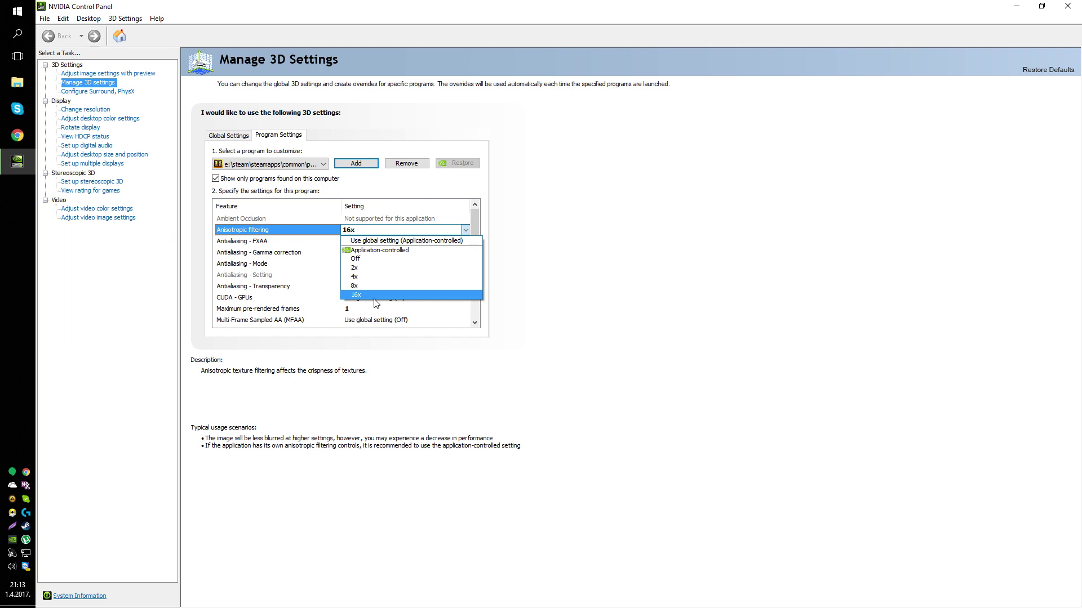
pyautogui.click(523, 202)
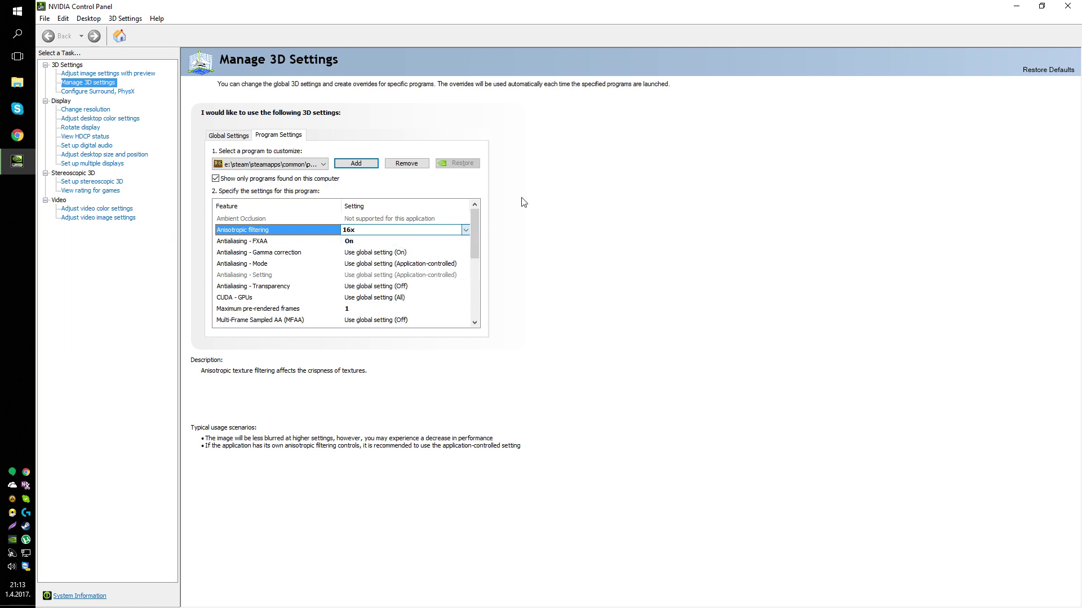
pyautogui.click(434, 242)
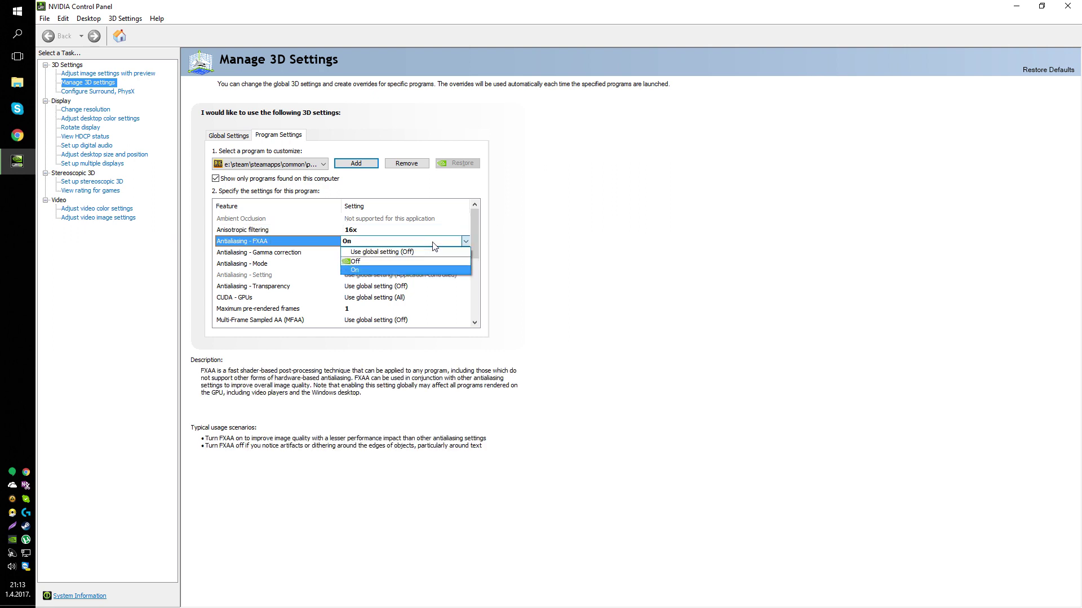
pyautogui.click(475, 247)
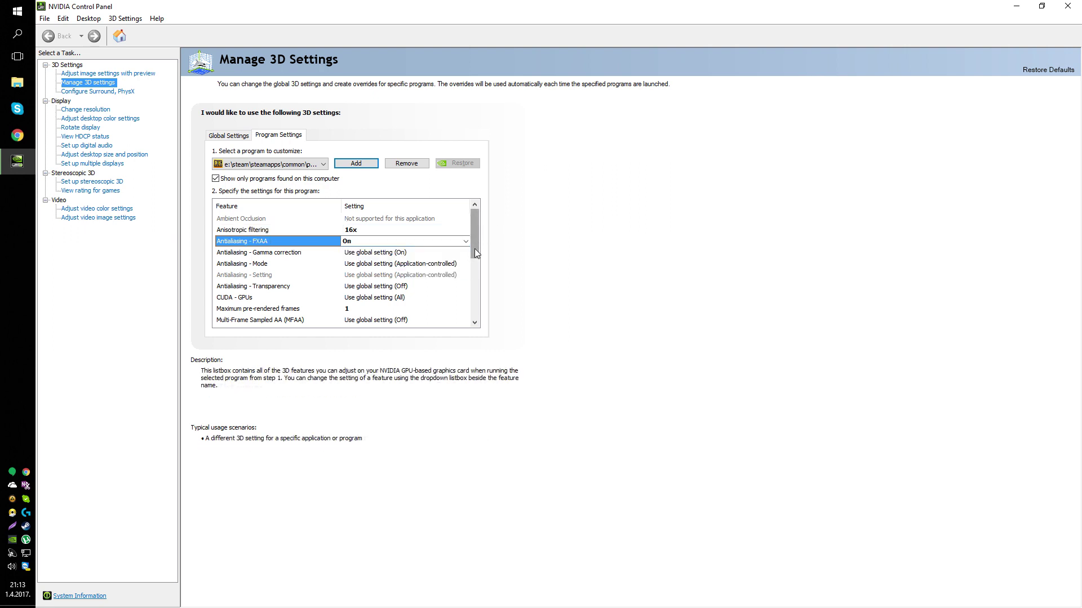
# - Review the game's Maximum pre-rendered frames, Optimize for Compute Performance and Power management mode settings
pyautogui.moveTo(475, 252); pyautogui.dragTo(474, 264)
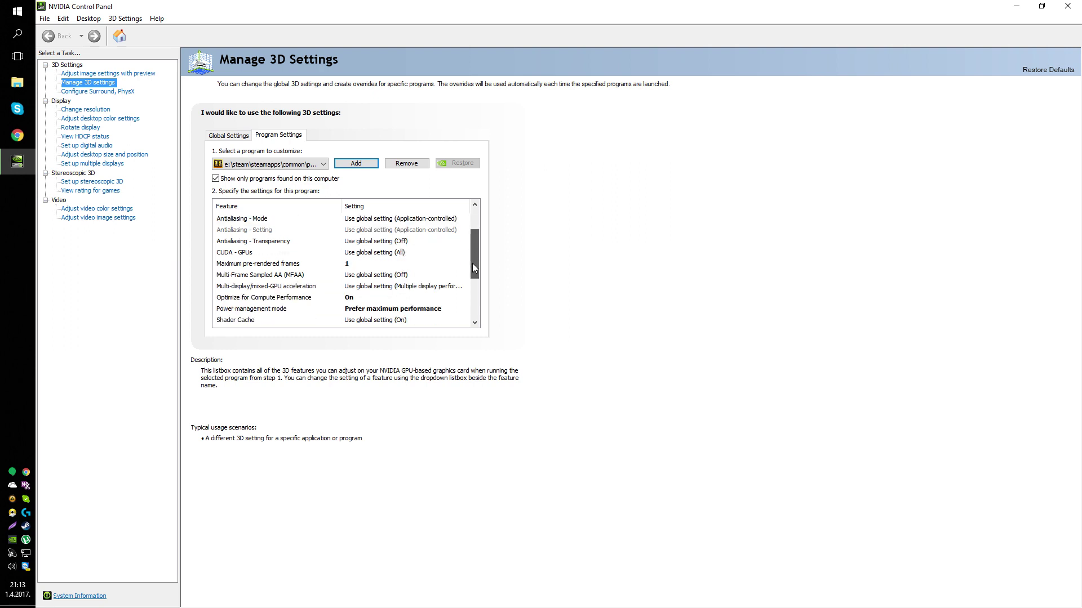
pyautogui.click(310, 264)
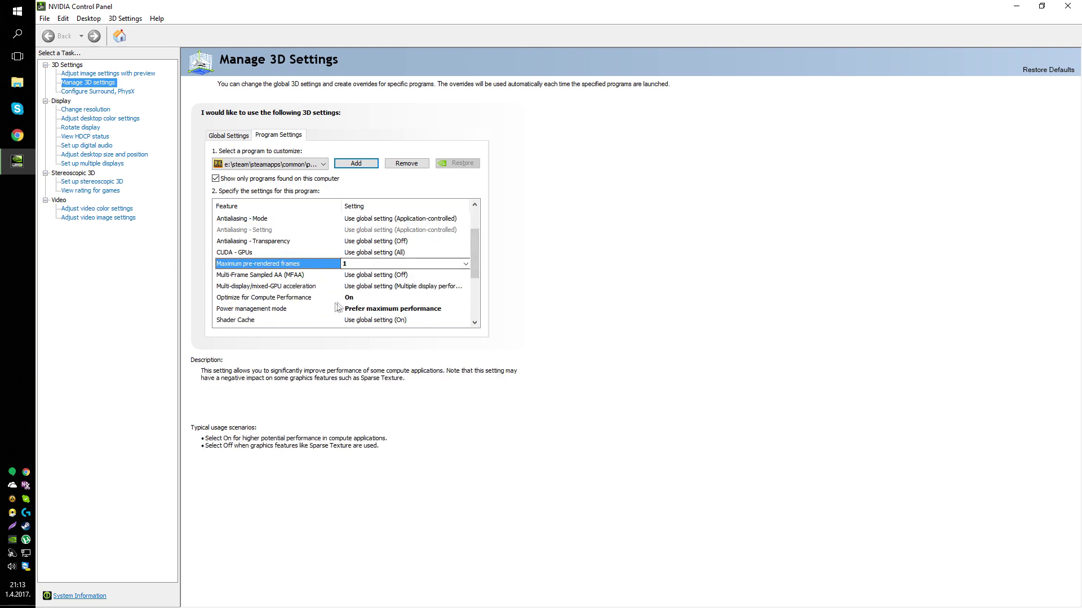
pyautogui.click(297, 297)
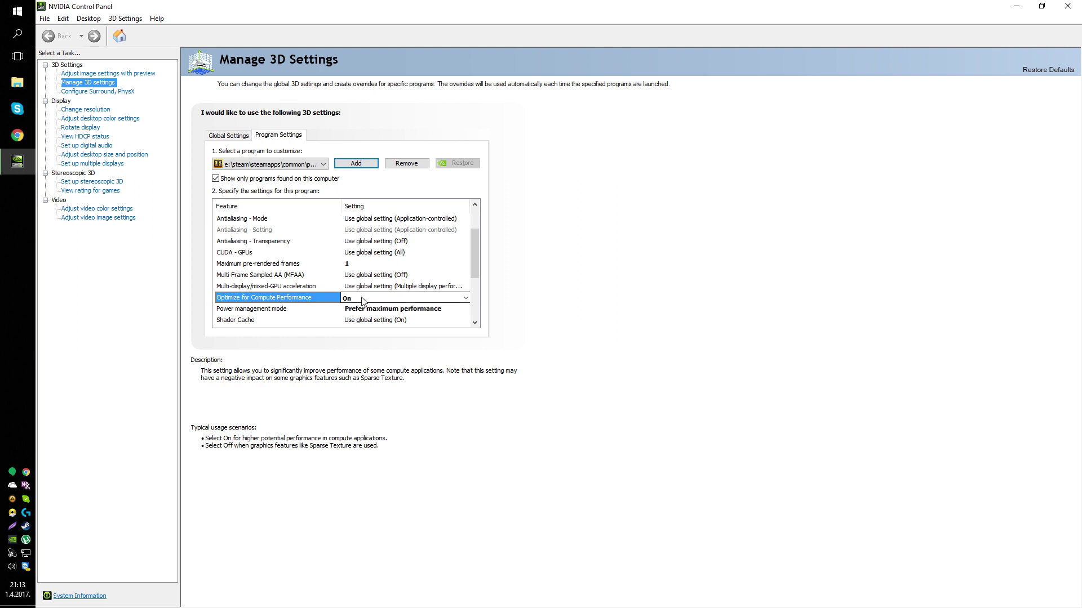
pyautogui.click(358, 309)
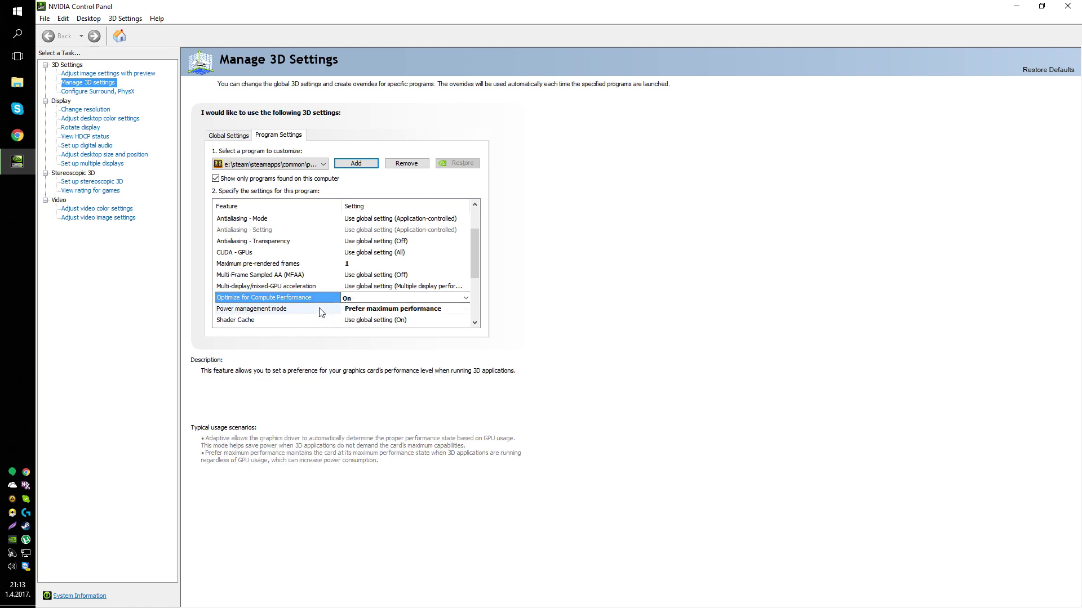
# - Review the game's texture filtering, Threaded optimization, Triple buffering and Vertical sync settings, then close NVIDIA Control Panel
pyautogui.moveTo(478, 274); pyautogui.dragTo(478, 303)
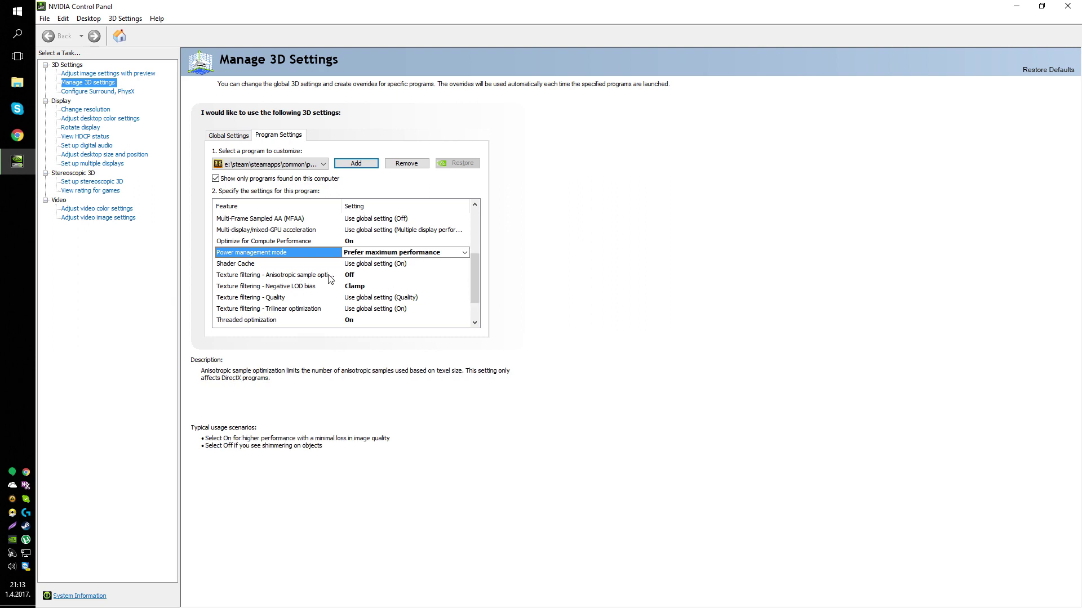
pyautogui.moveTo(318, 288)
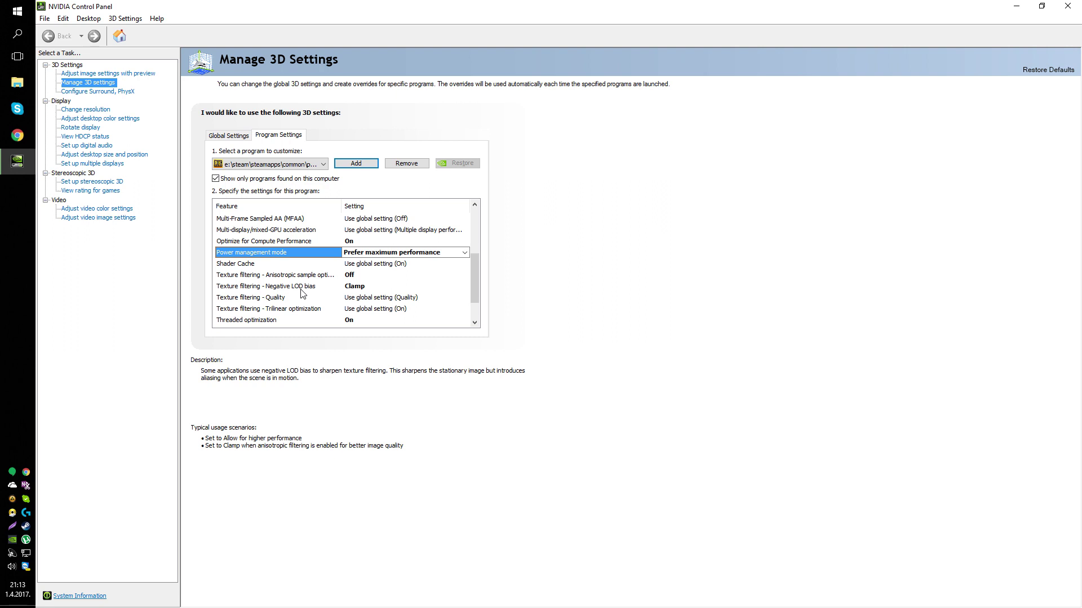
pyautogui.scroll(-1, 474, 299)
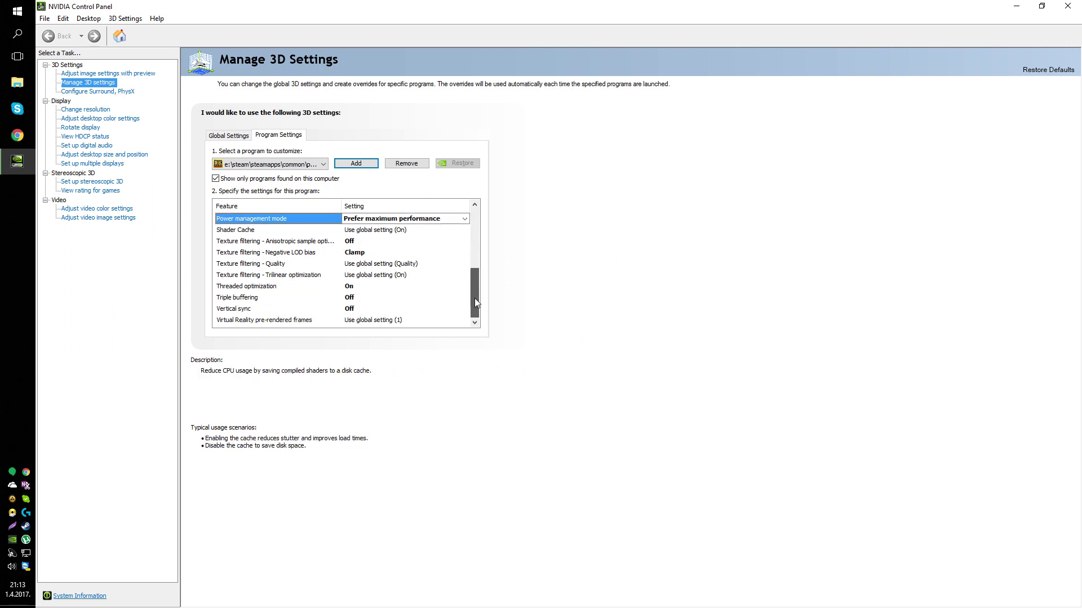
pyautogui.moveTo(259, 289)
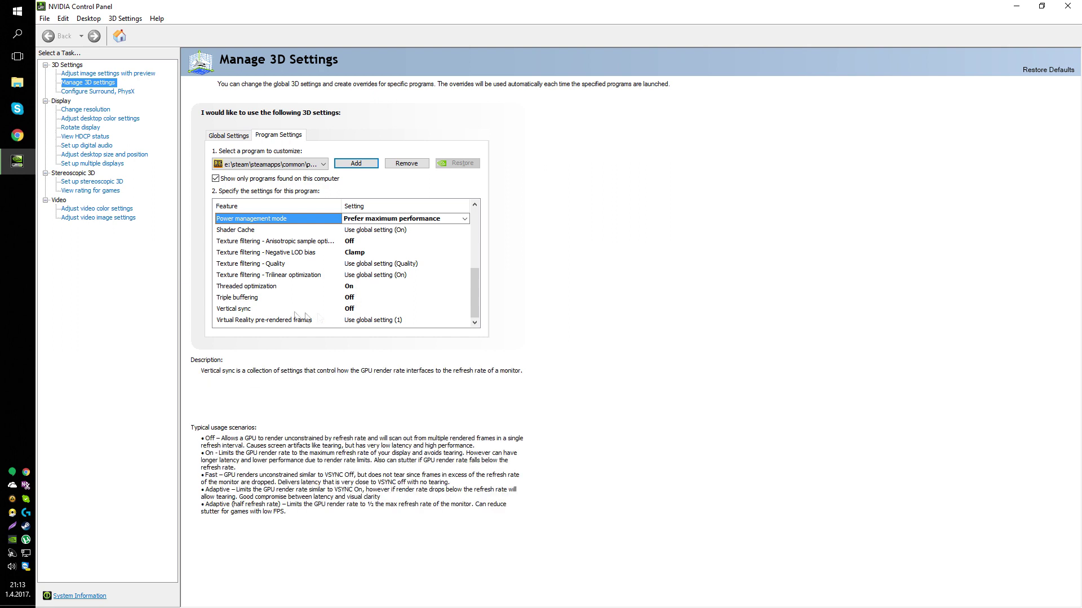
pyautogui.click(351, 309)
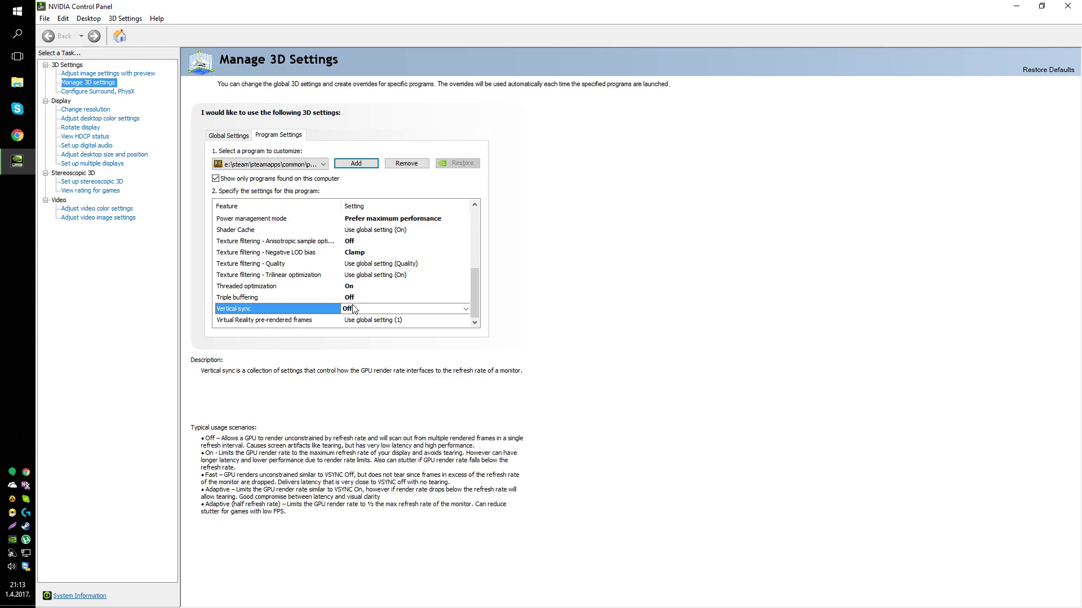
pyautogui.click(394, 309)
pyautogui.click(579, 312)
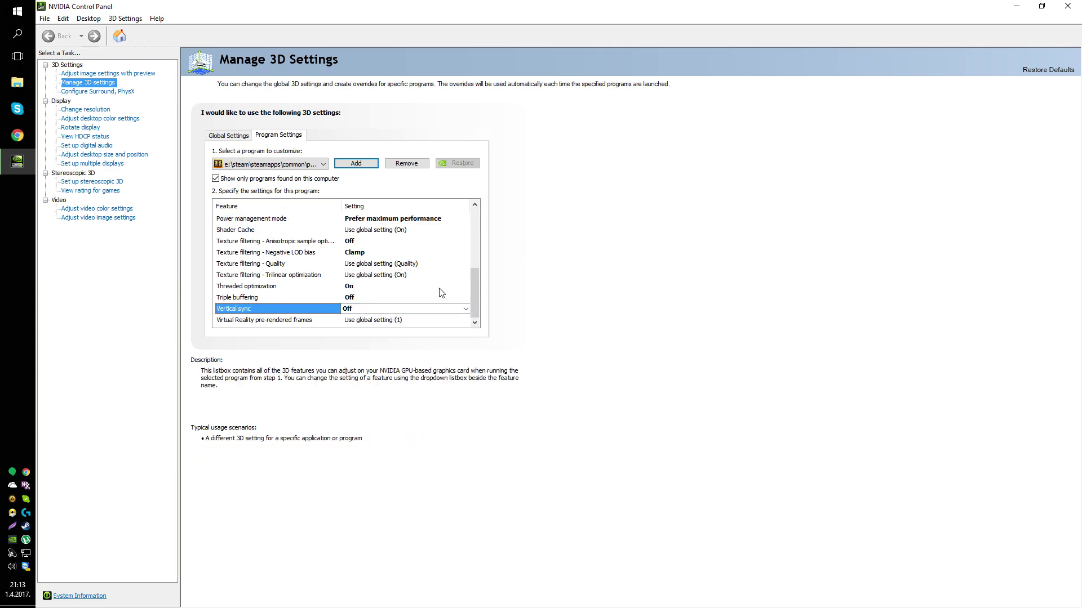
pyautogui.click(1074, 7)
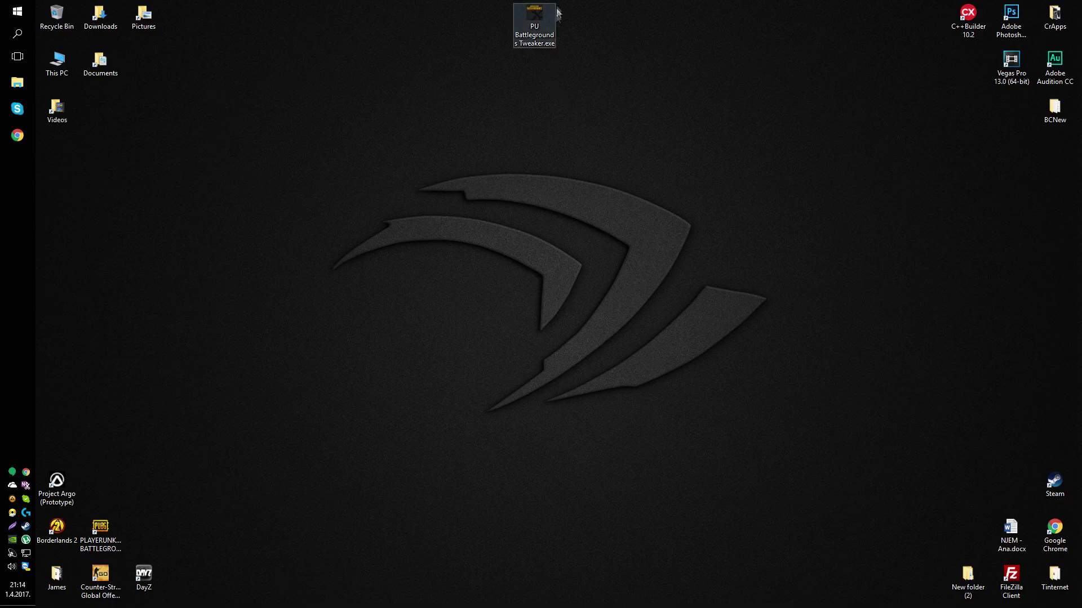
# - Launch PU Battlegrounds Tweaker, open GameUserSettings.ini in its editor and dismiss the instructions
pyautogui.doubleClick(535, 28)
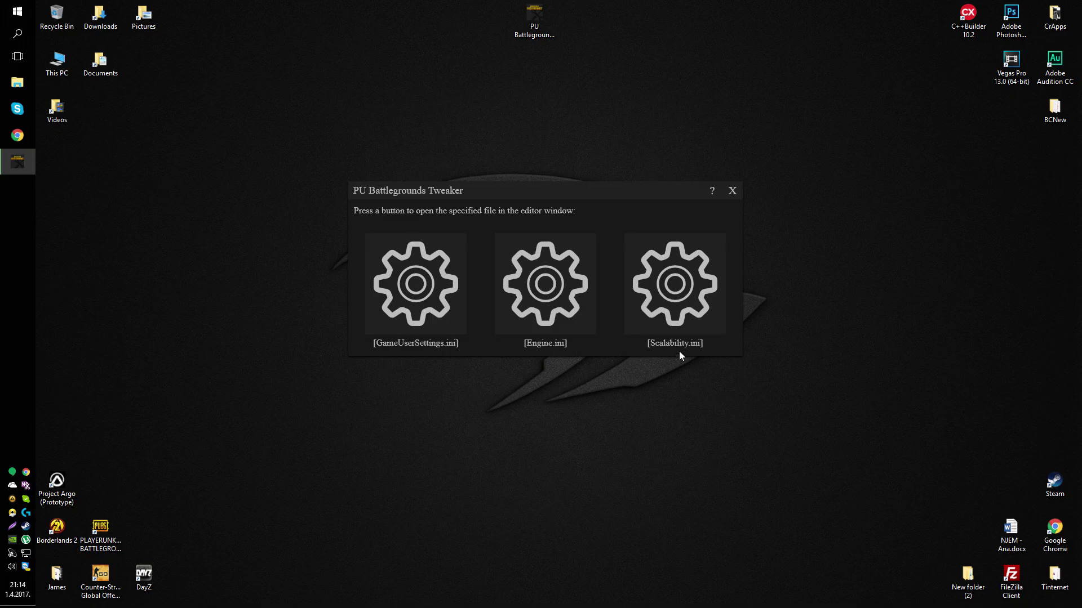
pyautogui.click(424, 307)
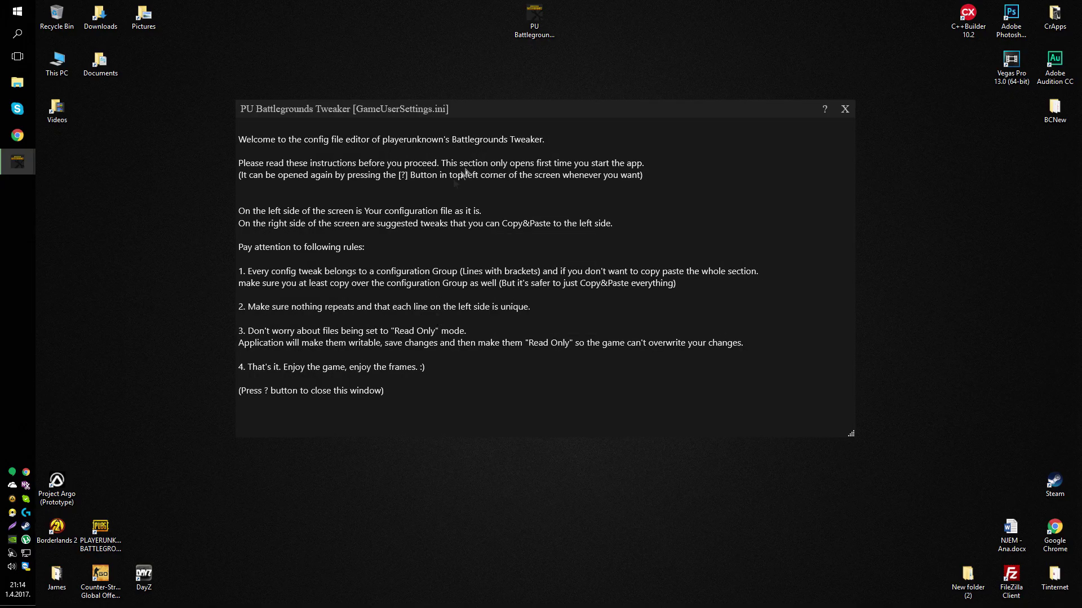
pyautogui.click(824, 109)
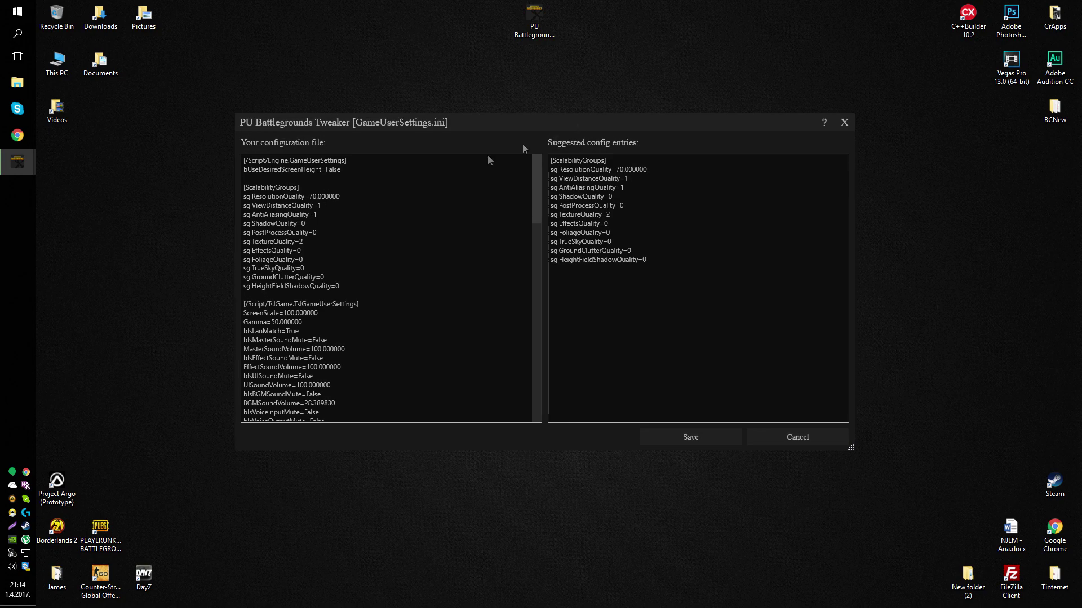
# - Examine the current GameUserSettings.ini contents alongside the suggested [ScalabilityGroups] config entries
pyautogui.moveTo(244, 161); pyautogui.dragTo(411, 475)
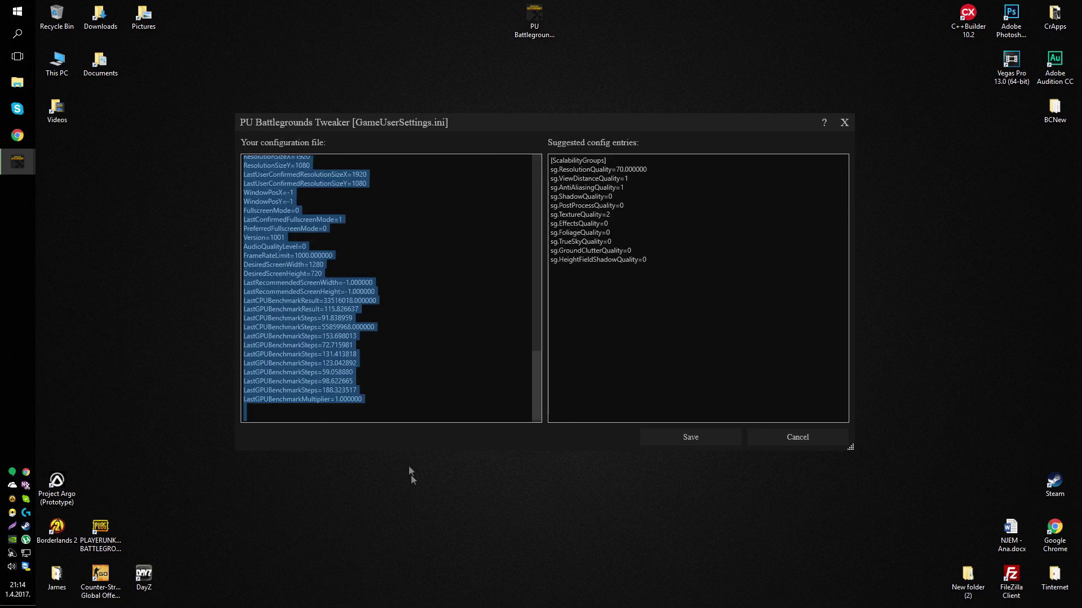
pyautogui.click(387, 419)
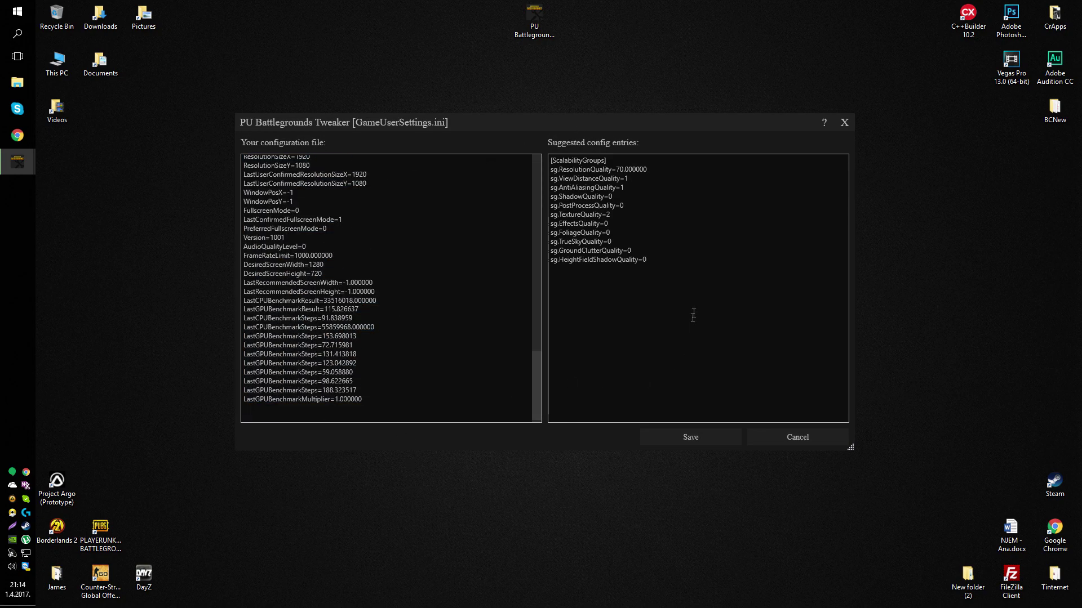
pyautogui.moveTo(658, 272); pyautogui.dragTo(525, 156)
pyautogui.click(668, 216)
pyautogui.scroll(20, 429, 319)
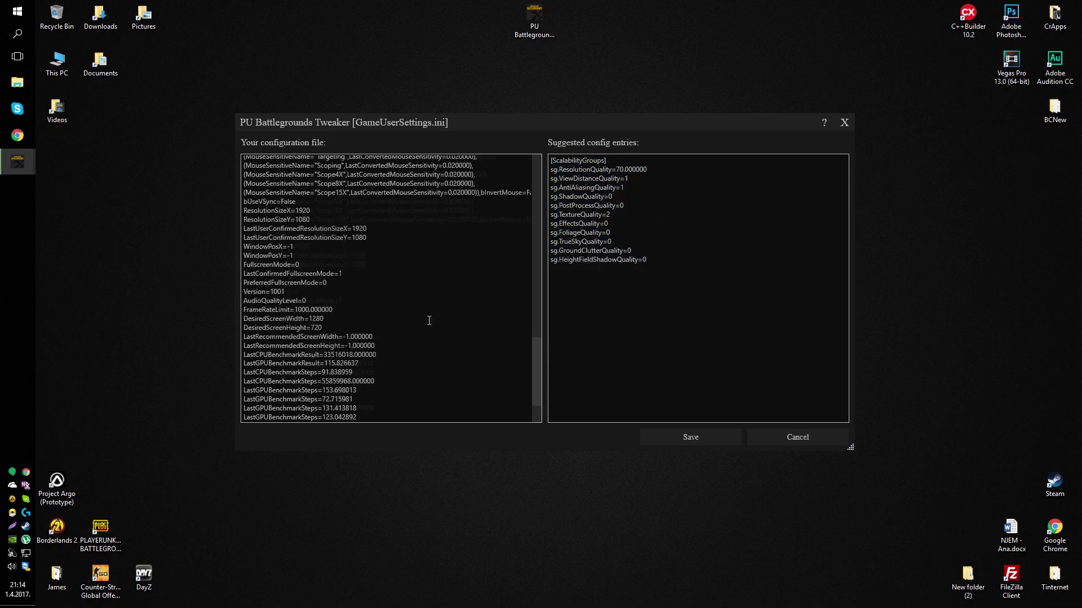
# - Delete the existing [ScalabilityGroups] section from the current GameUserSettings.ini configuration
pyautogui.scroll(5, 430, 319)
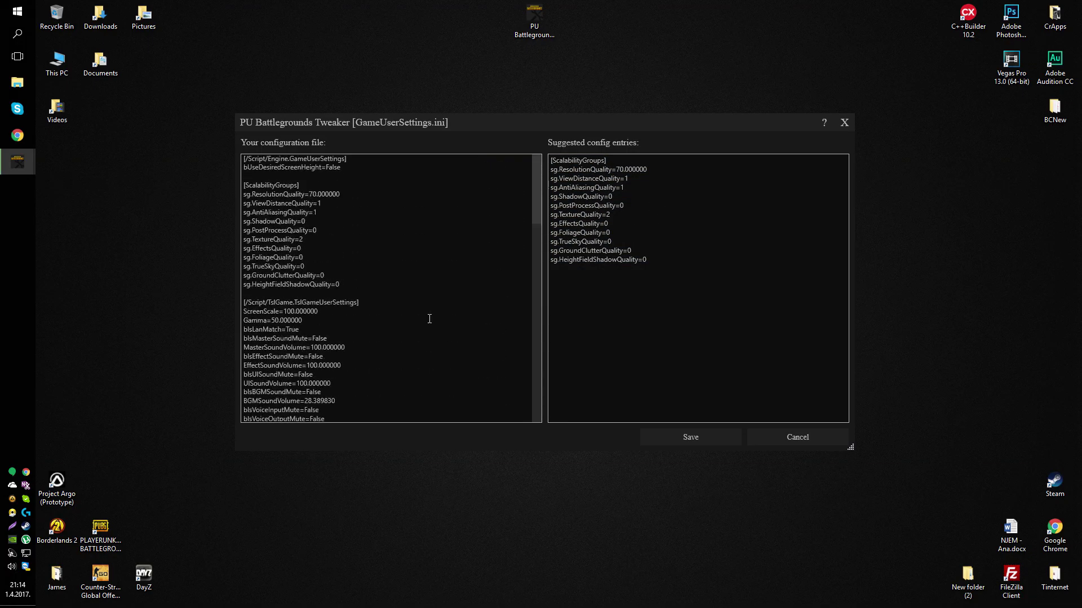
pyautogui.moveTo(669, 263); pyautogui.dragTo(628, 260)
pyautogui.moveTo(356, 283); pyautogui.dragTo(374, 169)
pyautogui.press('Delete')
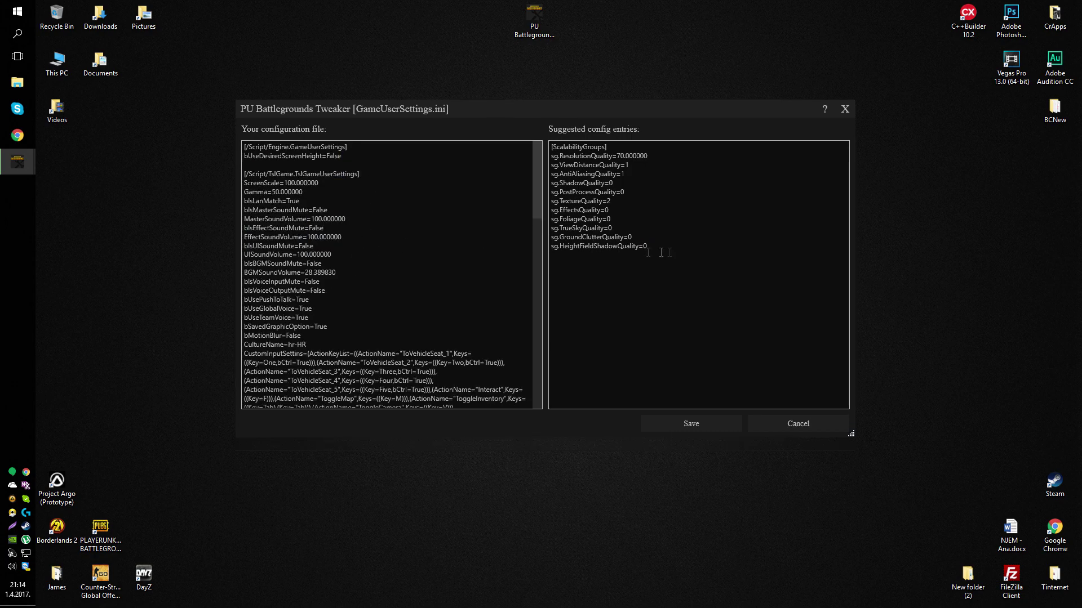
# - Copy the suggested [ScalabilityGroups] entries into the configuration file, between the bUseDesiredScreenHeight line and the TslGameUserSettings section, with a blank line around them
pyautogui.moveTo(675, 254); pyautogui.dragTo(541, 144)
pyautogui.hotkey('ctrl', 'c')
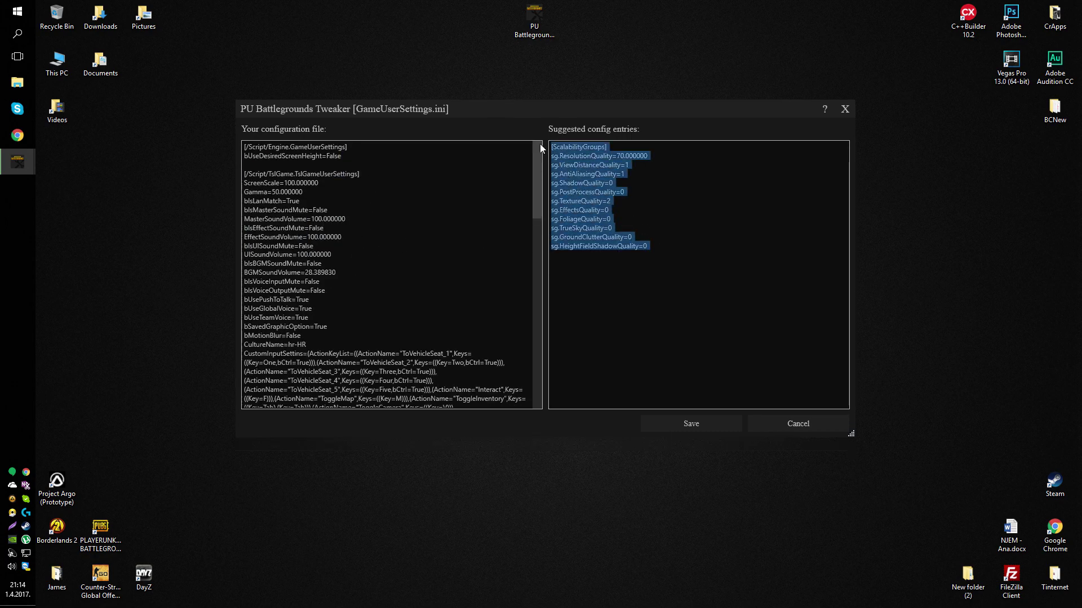
pyautogui.click(367, 151)
pyautogui.press('Return')
pyautogui.press('Return')
pyautogui.press('Up')
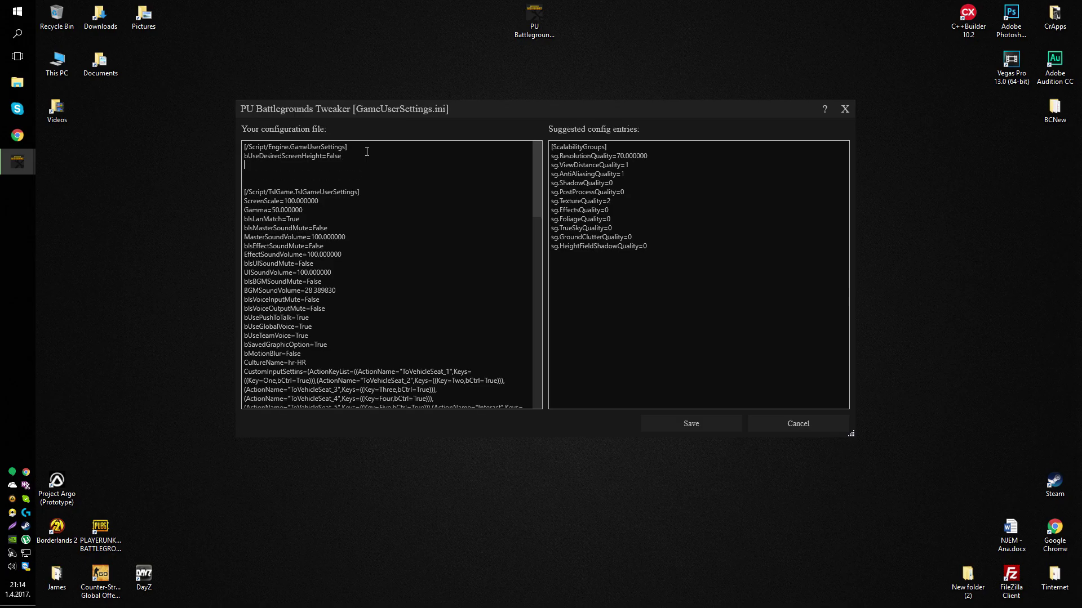
pyautogui.press('Return')
pyautogui.hotkey('ctrl', 'v')
pyautogui.press('Delete')
pyautogui.press('Delete')
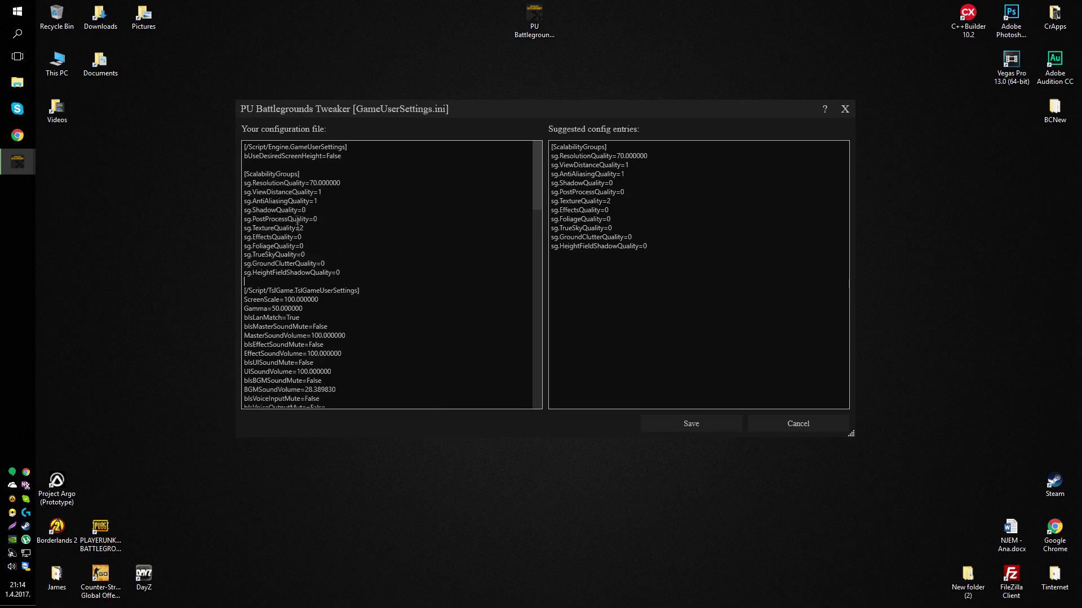
# - Review the pasted resolution, view distance, anti-aliasing, shadow, post-process, texture and effects quality entries in [ScalabilityGroups]
pyautogui.moveTo(261, 185); pyautogui.dragTo(341, 184)
pyautogui.click(314, 183)
pyautogui.moveTo(245, 192); pyautogui.dragTo(344, 192)
pyautogui.click(344, 194)
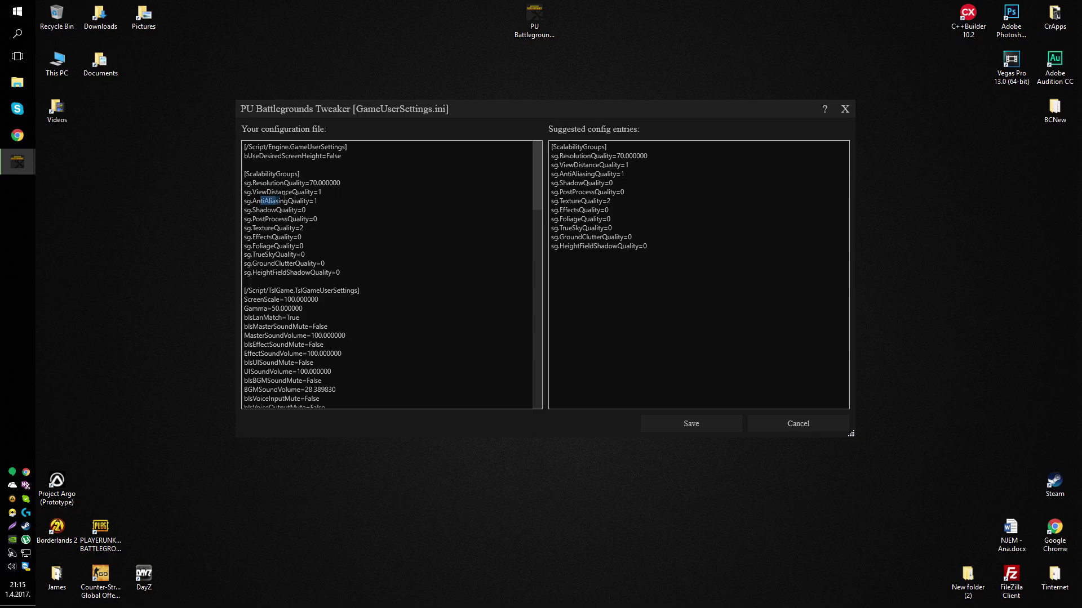
pyautogui.moveTo(260, 201); pyautogui.dragTo(327, 201)
pyautogui.click(327, 202)
pyautogui.moveTo(256, 213); pyautogui.dragTo(332, 220)
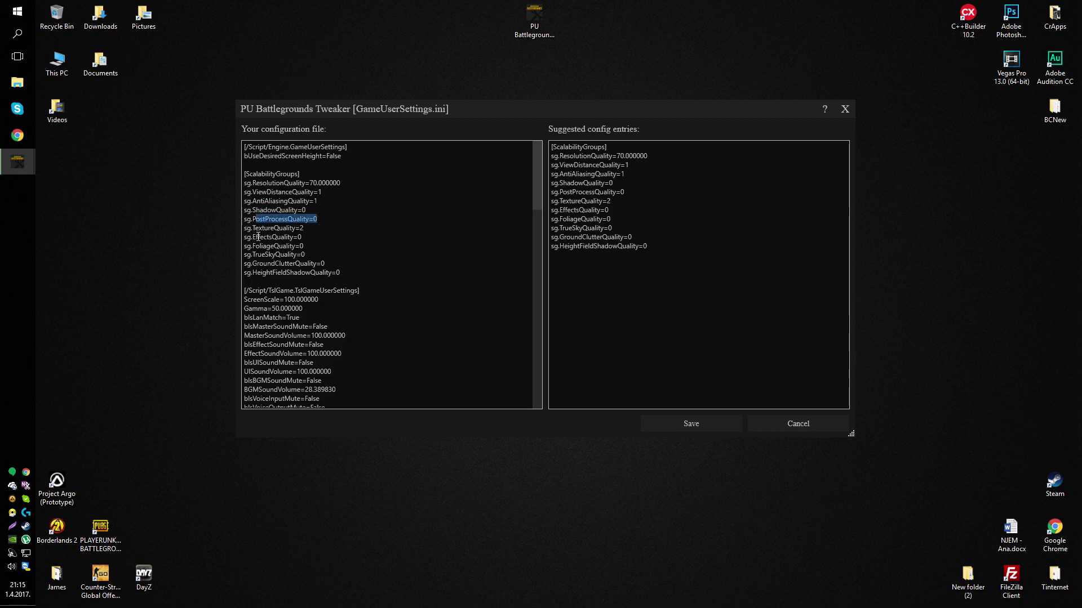
pyautogui.moveTo(256, 237); pyautogui.dragTo(268, 193)
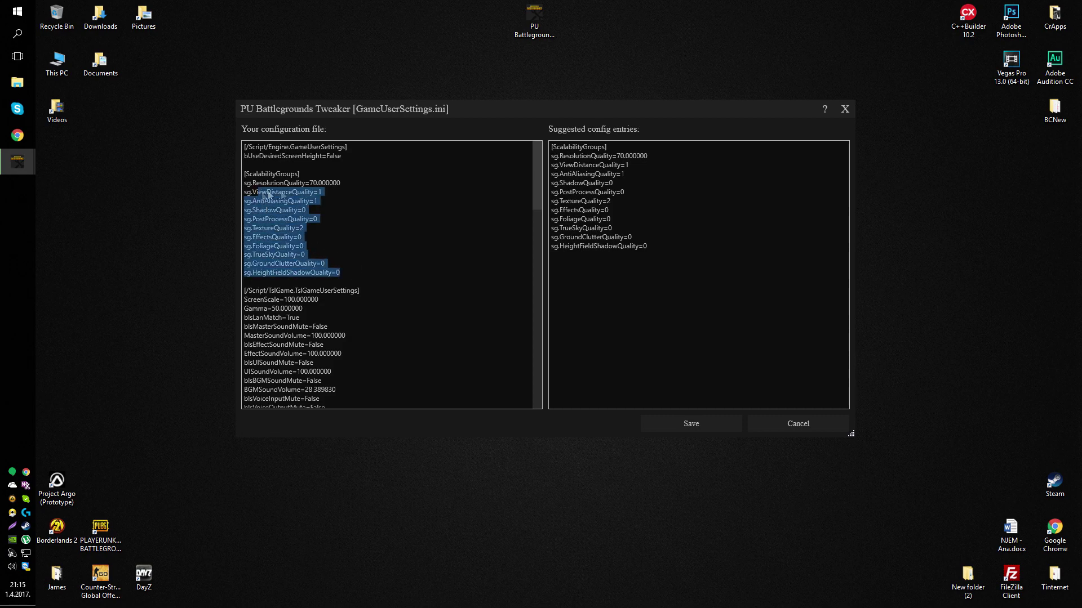
pyautogui.click(439, 203)
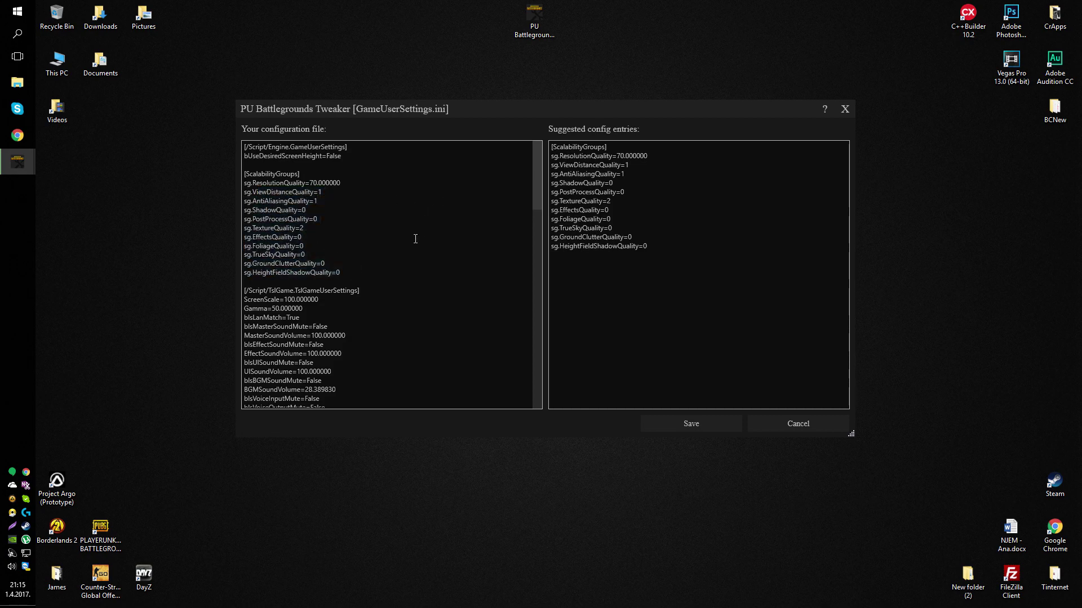
# - Save the GameUserSettings.ini changes and open Engine.ini in the editor
pyautogui.click(402, 192)
pyautogui.click(677, 425)
pyautogui.click(550, 295)
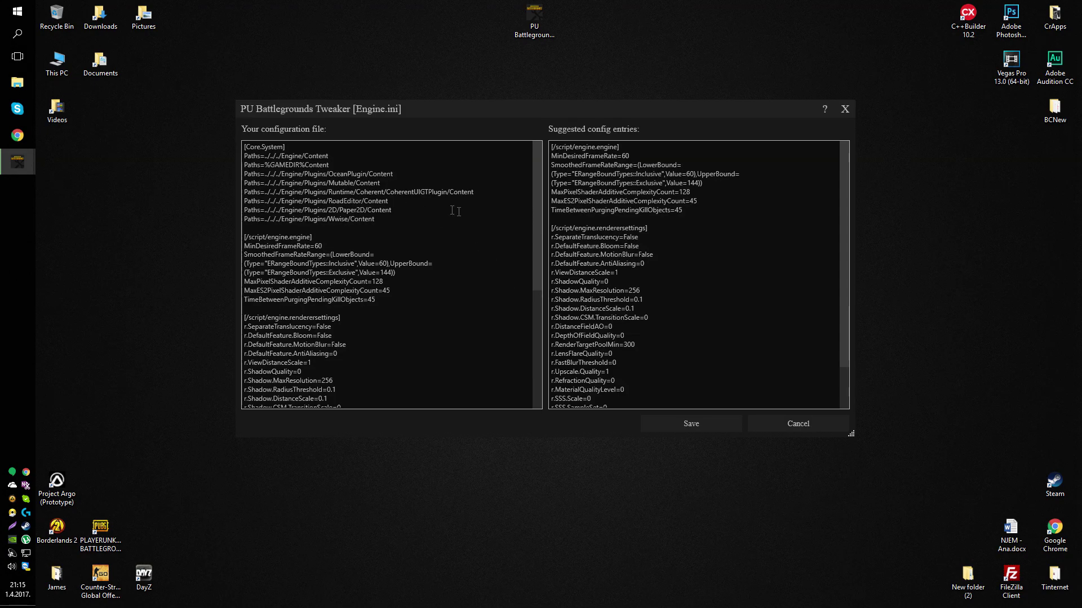
# - Examine the Engine.ini configuration from the [Core.System] paths through the [WindowsApplication.Accessibility] section
pyautogui.moveTo(396, 219); pyautogui.dragTo(231, 141)
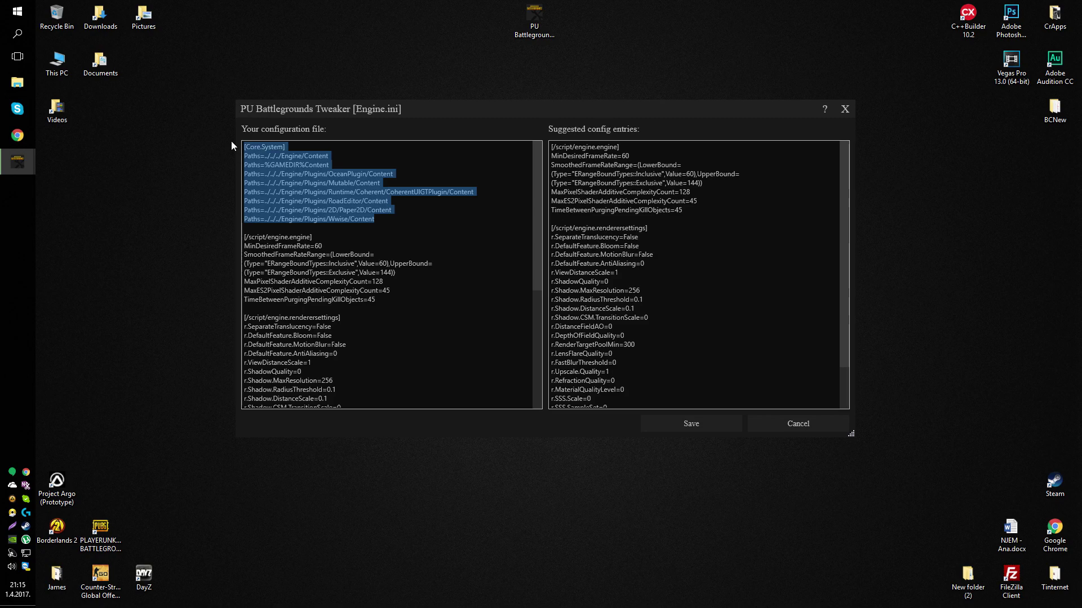
pyautogui.click(281, 156)
pyautogui.hotkey('ctrl', 'a')
pyautogui.scroll(-3, 387, 370)
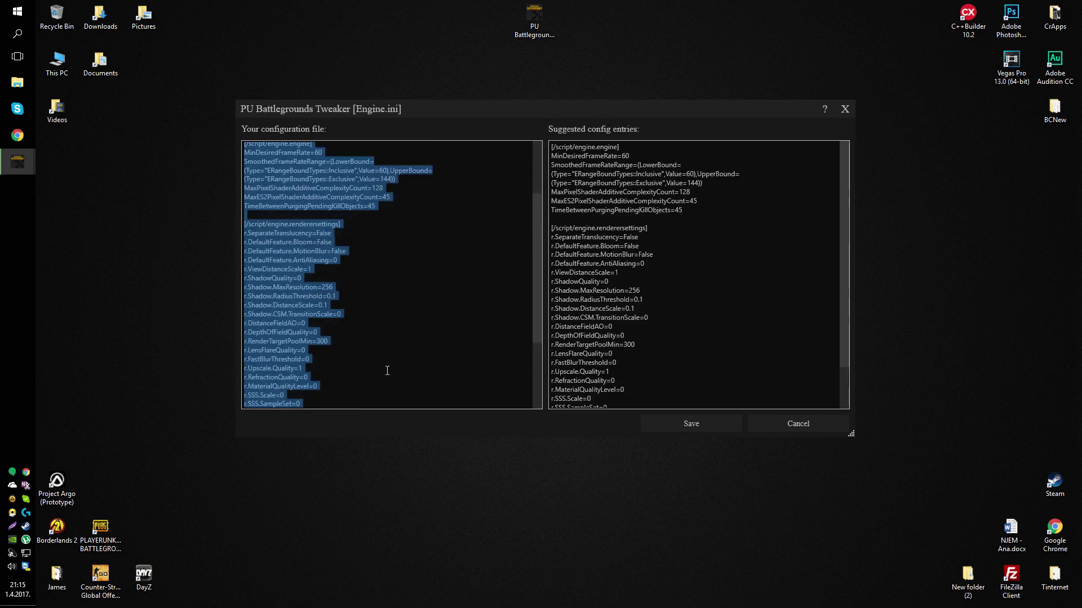
pyautogui.click(387, 370)
pyautogui.scroll(-5, 387, 370)
pyautogui.moveTo(350, 336); pyautogui.dragTo(349, 397)
pyautogui.click(348, 370)
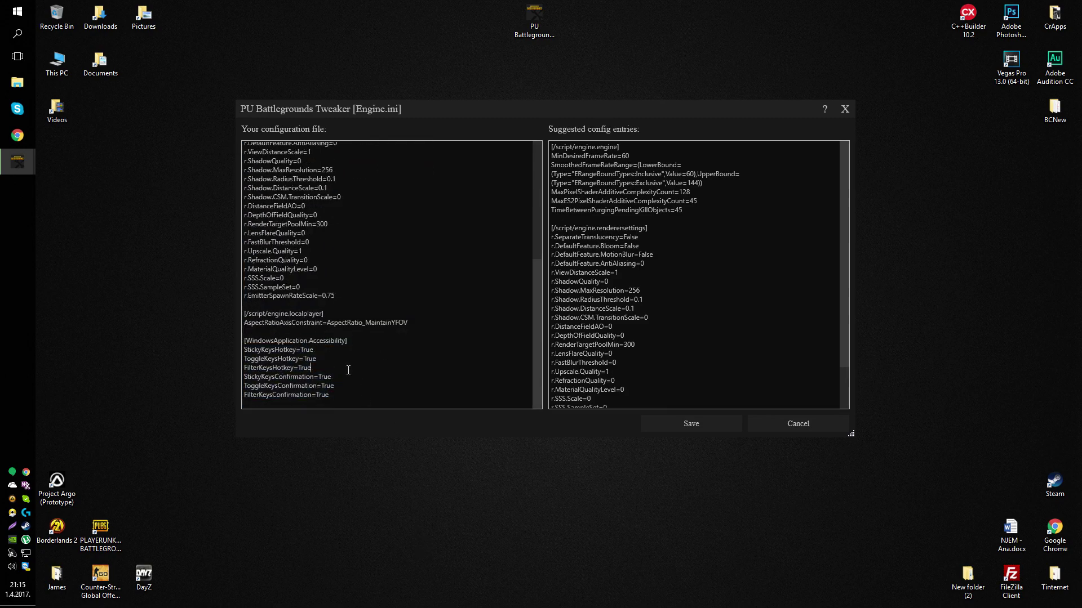
pyautogui.scroll(8, 348, 369)
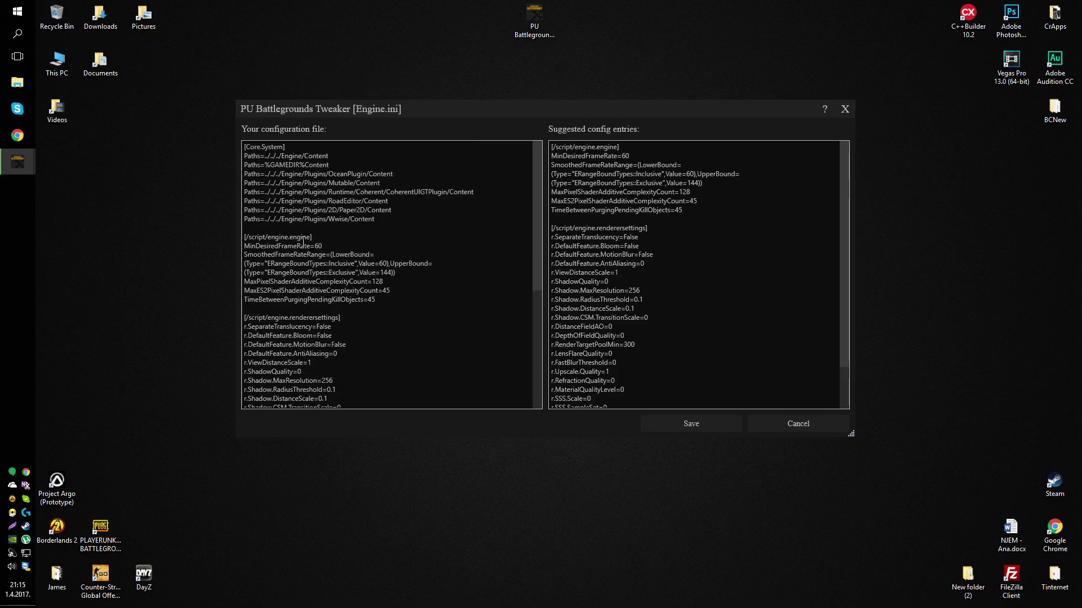
# - Replace the engine, renderersettings and localplayer sections of Engine.ini with the full set of suggested config entries
pyautogui.scroll(-3, 684, 270)
pyautogui.click(683, 357)
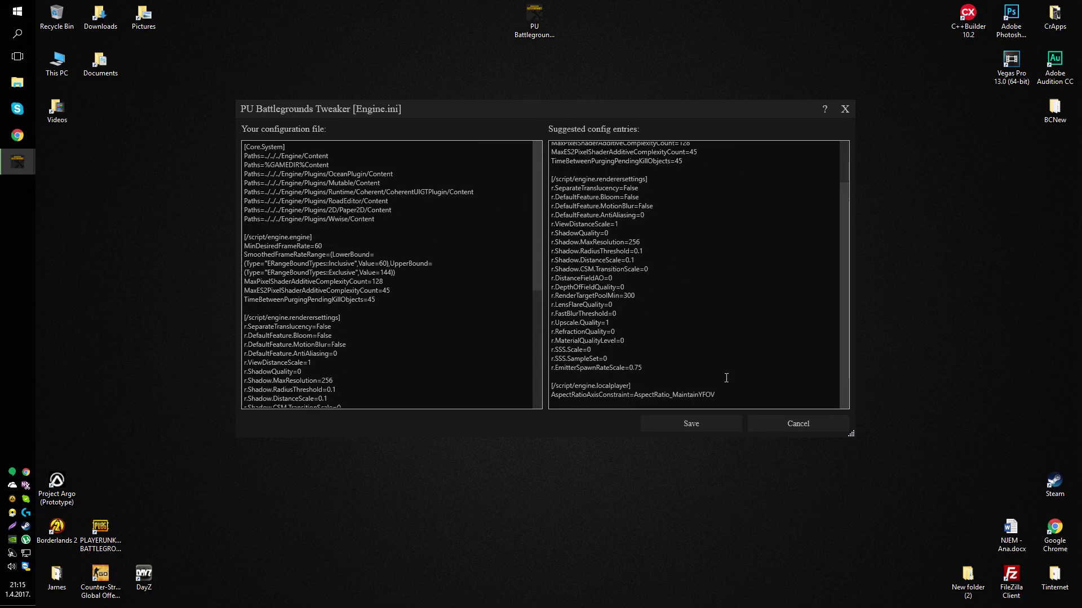
pyautogui.hotkey('ctrl', 'a')
pyautogui.scroll(-10, 406, 340)
pyautogui.moveTo(406, 340); pyautogui.dragTo(278, 227)
pyautogui.write('[/script/engine.engine] MinDesiredFrameRate=60 SmoothedFrameRateRange=(LowerBound=(Type="ERangeBoundTypes::Inclusive",Value=60),UpperBound=(Type="ERangeBoundTypes::Exclusive",Value=144)) MaxPixelShaderAdditiveComplexityCount=128 MaxES2PixelShaderAdditiveComplexityCount=45 TimeBetweenPurgingPendingKillObjects=45  [/script/engine.renderersettings] r.SeparateTranslucency=False r.DefaultFeature.Bloom=False r.DefaultFeature.MotionBlur=False r.DefaultFeature.AntiAliasing=0 r.ViewDistanceScale=1 r.ShadowQuality=0 r.Shadow.MaxResolution=256 r.Shadow.RadiusThreshold=0.1 r.Shadow.DistanceScale=0.1 r.Shadow.CSM.TransitionScale=0 r.DistanceFieldAO=0 r.DepthOfFieldQuality=0 r.RenderTargetPoolMin=300 r.LensFlareQuality=0 r.FastBlurThreshold=0 r.Upscale.Quality=1 r.RefractionQuality=0 r.MaterialQualityLevel=0 r.SSS.Scale=0 r.SSS.SampleSet=0 r.EmitterSpawnRateScale=0.75  [/script/engine.localplayer] AspectRatioAxisConstraint=AspectRatio_MaintainYFOV')
pyautogui.scroll(5, 338, 254)
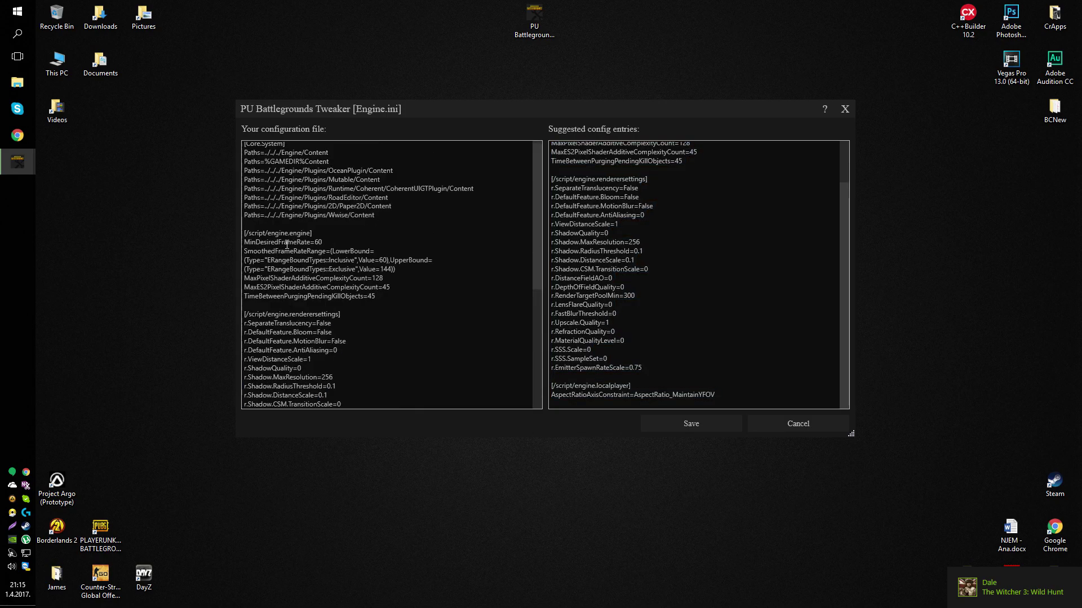
pyautogui.scroll(-4, 442, 274)
pyautogui.scroll(-2, 442, 274)
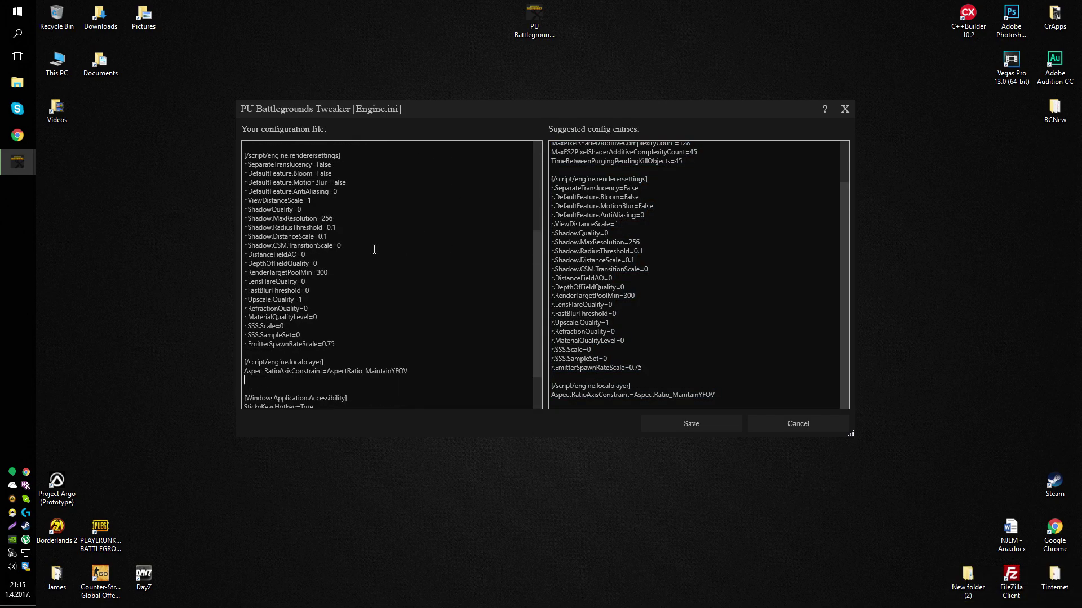
# - Review the frame rate, shader complexity and TimeBetweenPurgingPendingKillObjects entries in the [/script/engine.engine] section
pyautogui.scroll(3, 374, 249)
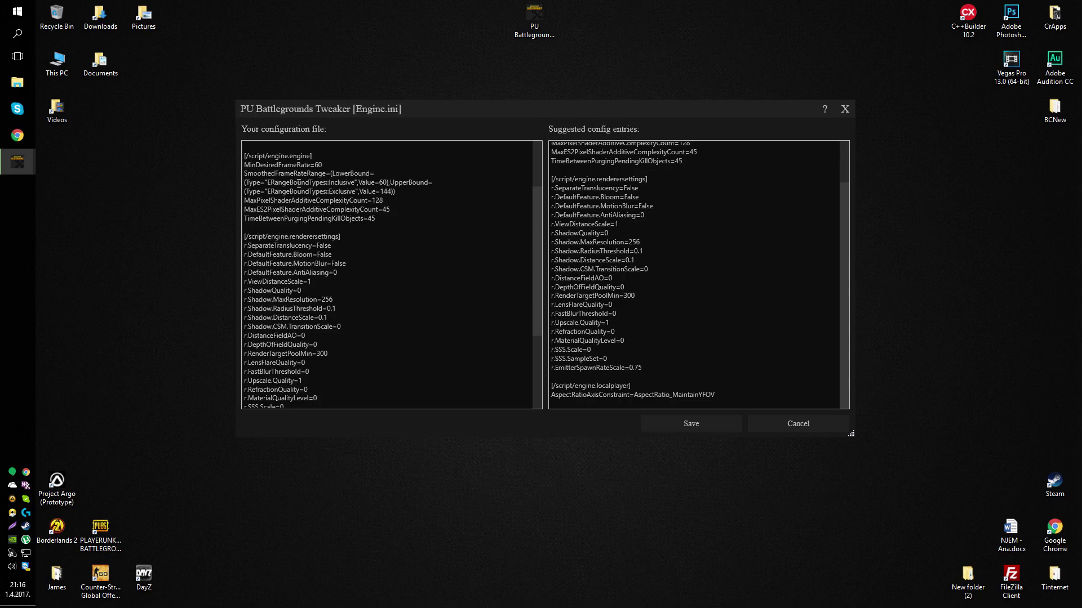
pyautogui.moveTo(267, 165); pyautogui.dragTo(311, 163)
pyautogui.moveTo(257, 174); pyautogui.dragTo(311, 174)
pyautogui.moveTo(261, 200); pyautogui.dragTo(340, 204)
pyautogui.click(273, 208)
pyautogui.moveTo(254, 202); pyautogui.dragTo(337, 207)
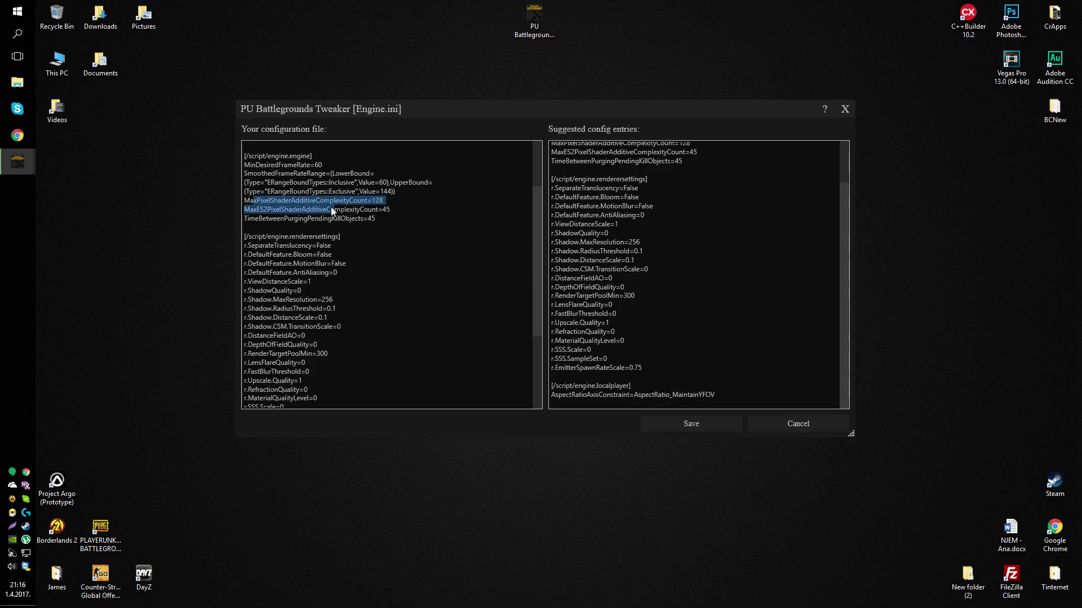
pyautogui.moveTo(271, 201); pyautogui.dragTo(321, 219)
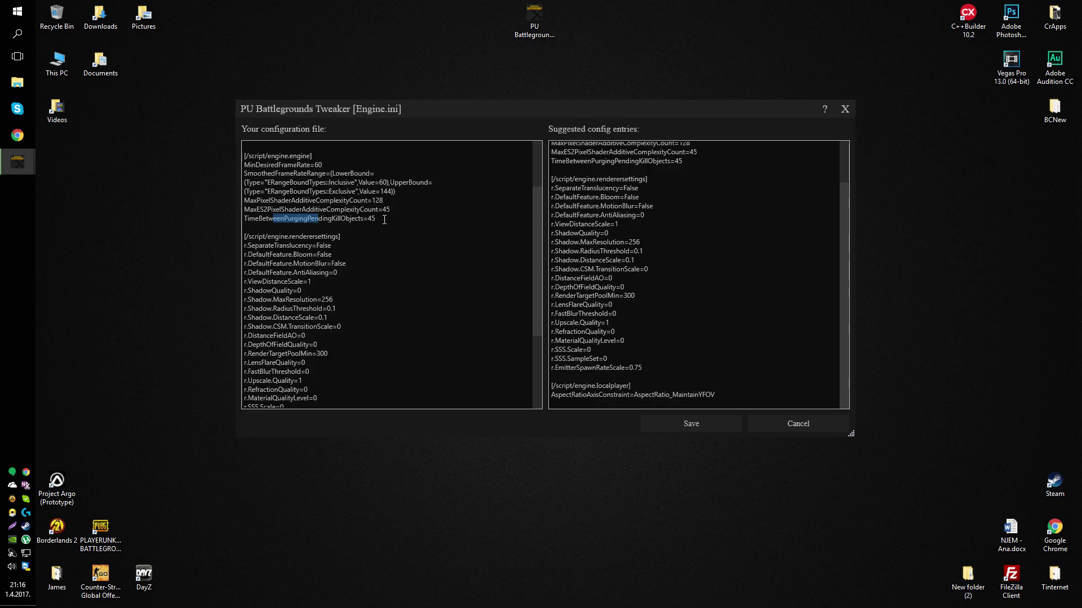
# - Review the [/script/engine.renderersettings] entries, from SeparateTranslucency and Bloom through EmitterSpawnRateScale
pyautogui.scroll(-1, 384, 220)
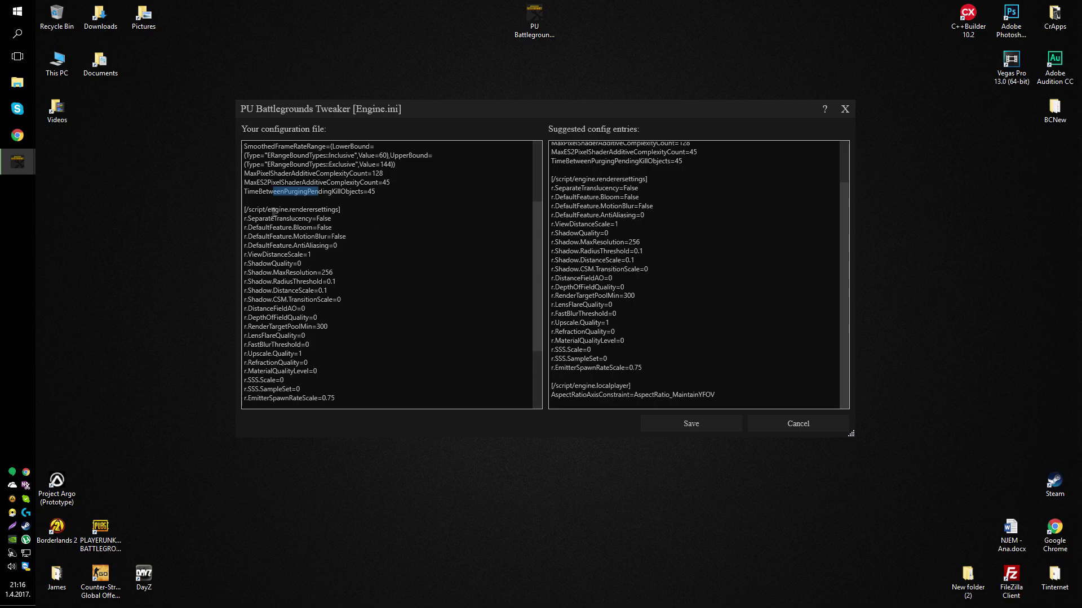
pyautogui.moveTo(271, 209); pyautogui.dragTo(340, 209)
pyautogui.moveTo(255, 219); pyautogui.dragTo(287, 222)
pyautogui.click(397, 224)
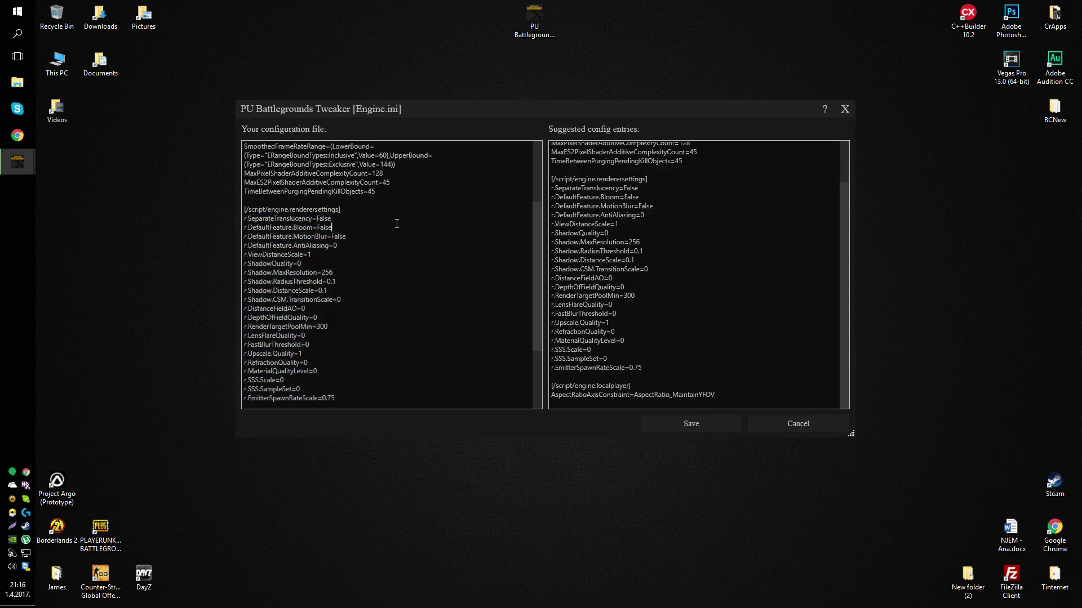
pyautogui.scroll(-2, 391, 226)
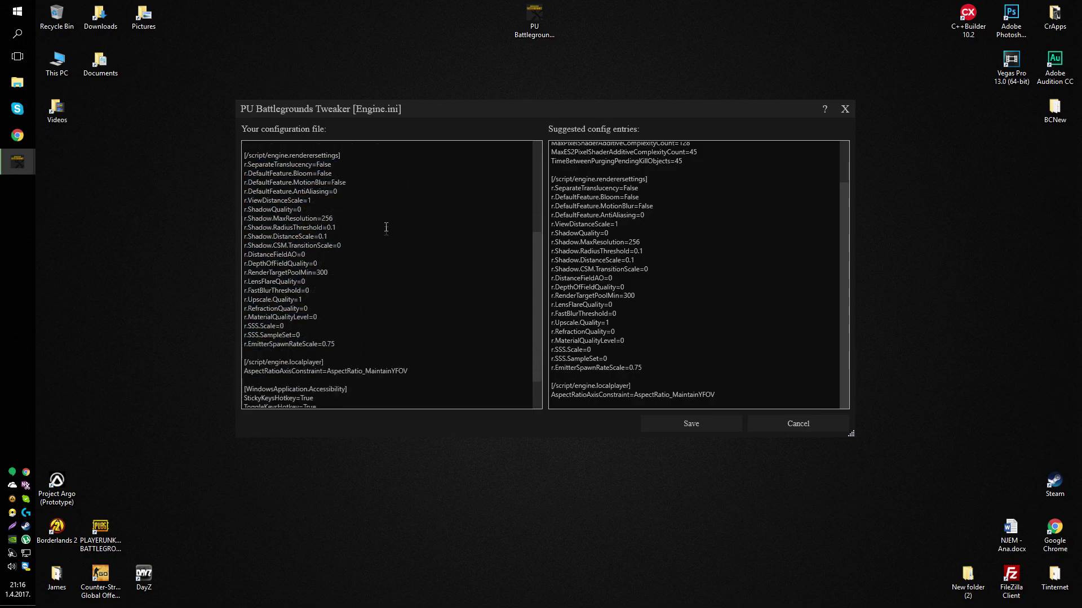
pyautogui.moveTo(389, 344); pyautogui.dragTo(381, 181)
pyautogui.click(392, 246)
# - Review the AspectRatioAxisConstraint entry in the [/script/engine.localplayer] section, and close the Engine.ini editor
pyautogui.scroll(-2, 365, 243)
pyautogui.moveTo(244, 314); pyautogui.dragTo(304, 313)
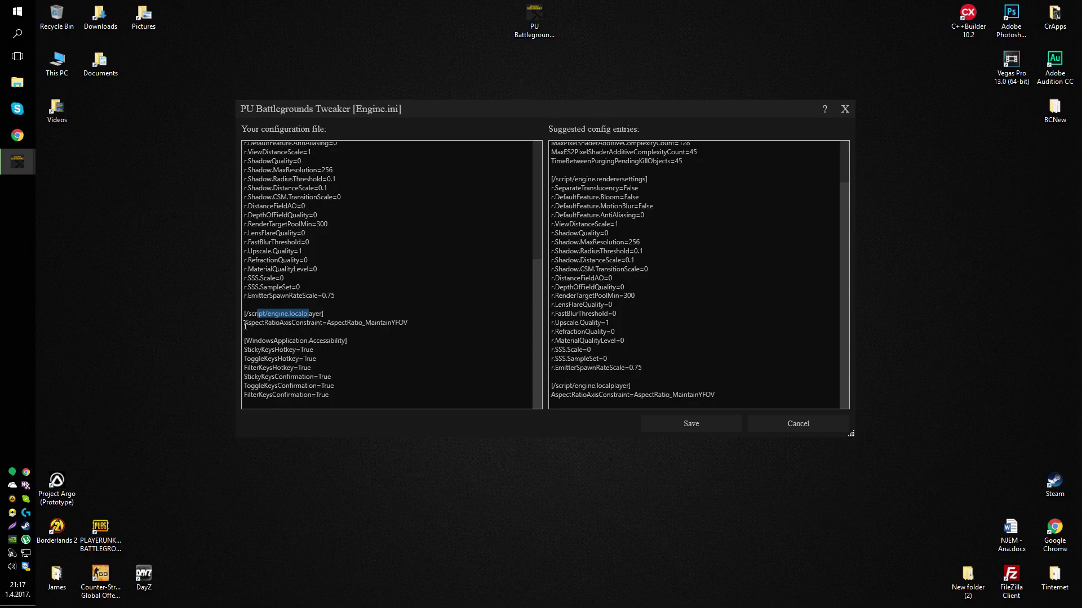
pyautogui.moveTo(408, 322); pyautogui.dragTo(228, 313)
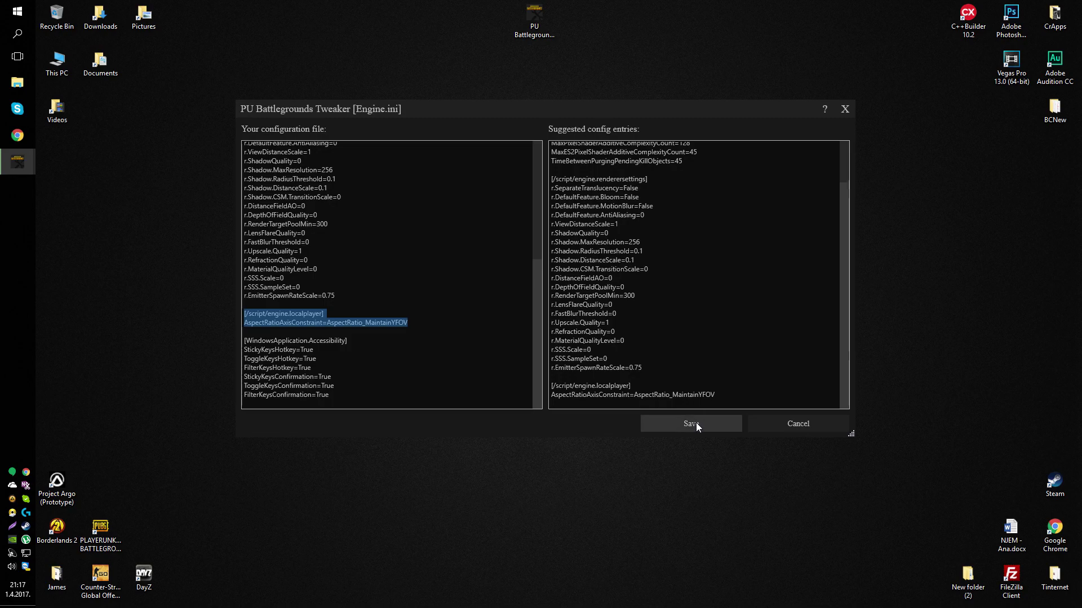
pyautogui.click(778, 419)
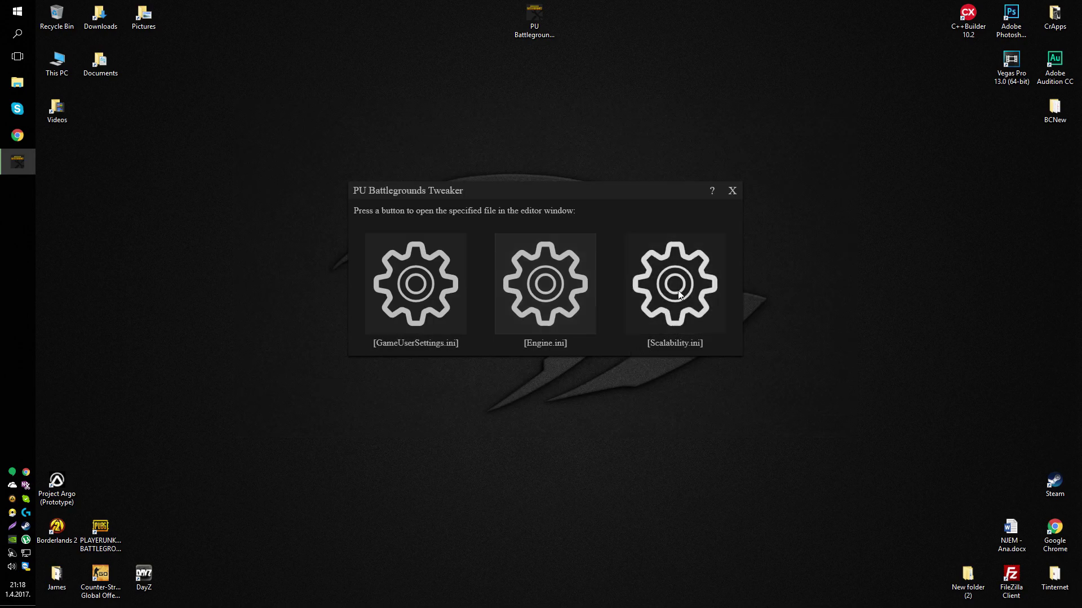
# - Open Scalability.ini and compare its shadow, post-process, anti-aliasing and foliage quality entries with the suggested ones
pyautogui.click(648, 304)
pyautogui.moveTo(684, 345); pyautogui.dragTo(418, 113)
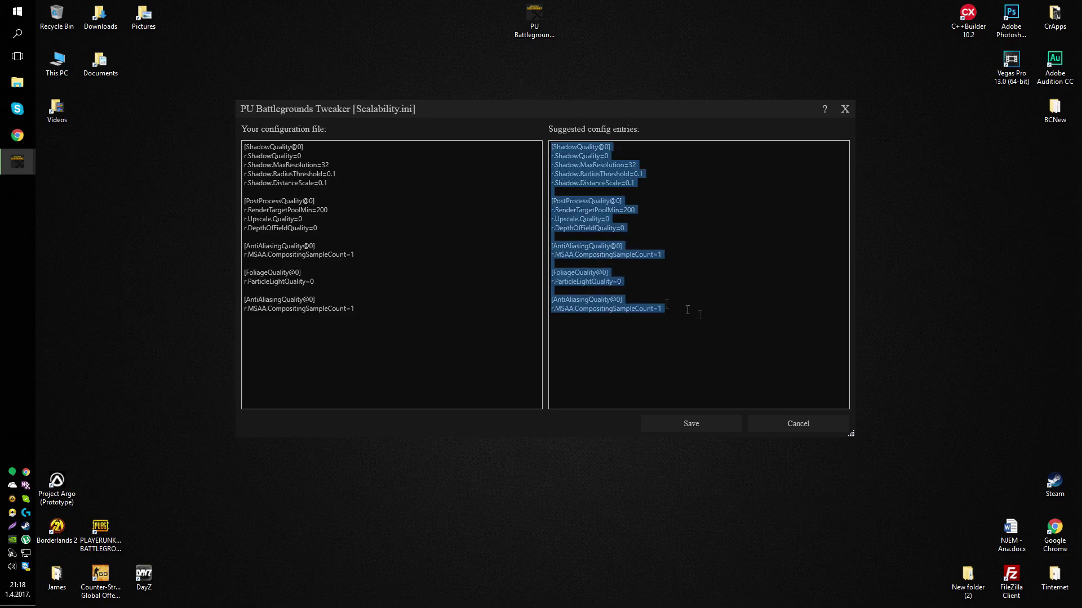
pyautogui.moveTo(744, 340); pyautogui.dragTo(429, 66)
pyautogui.moveTo(415, 338); pyautogui.dragTo(49, 32)
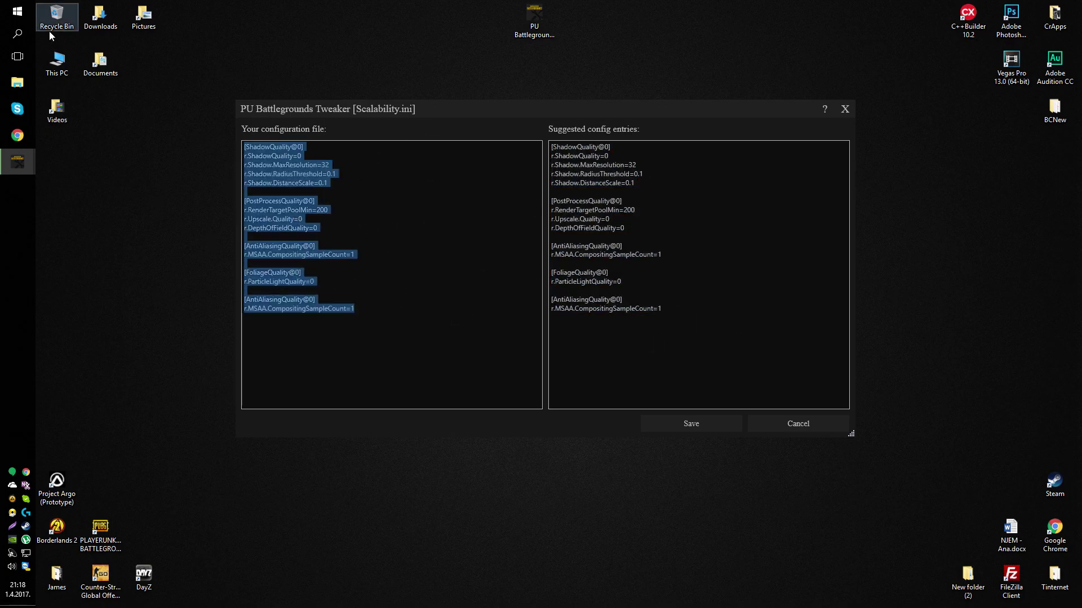
pyautogui.click(71, 42)
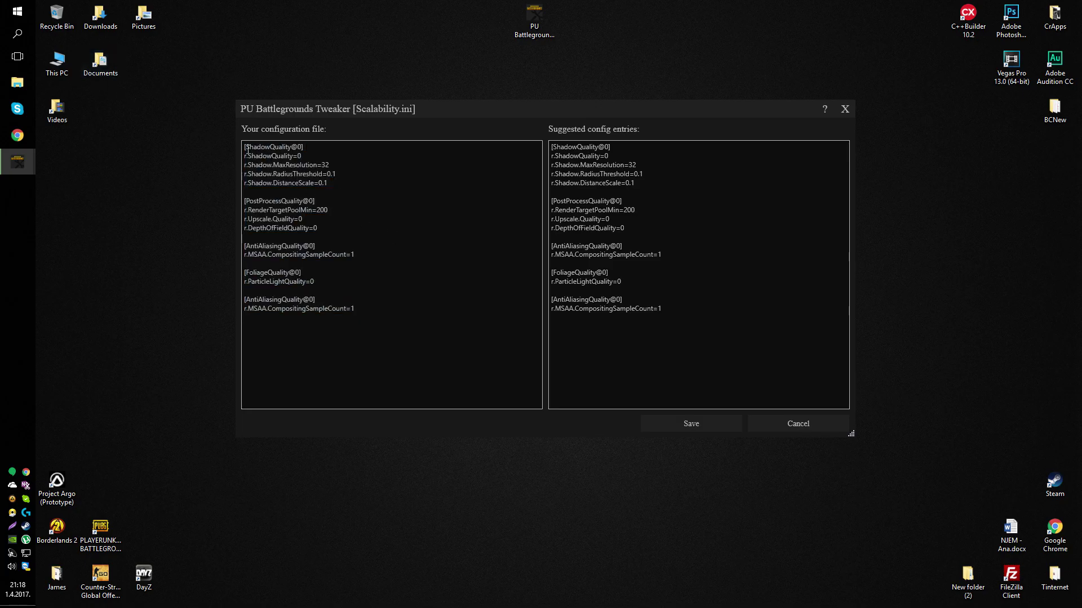
pyautogui.moveTo(247, 147); pyautogui.dragTo(319, 184)
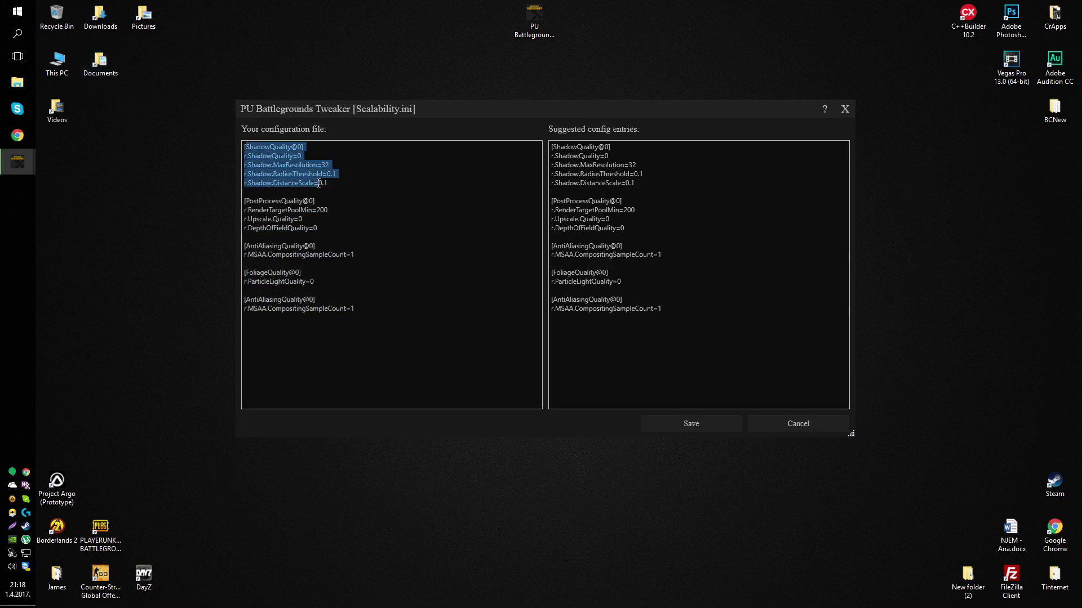
pyautogui.moveTo(258, 201); pyautogui.dragTo(246, 309)
pyautogui.click(357, 313)
pyautogui.click(397, 305)
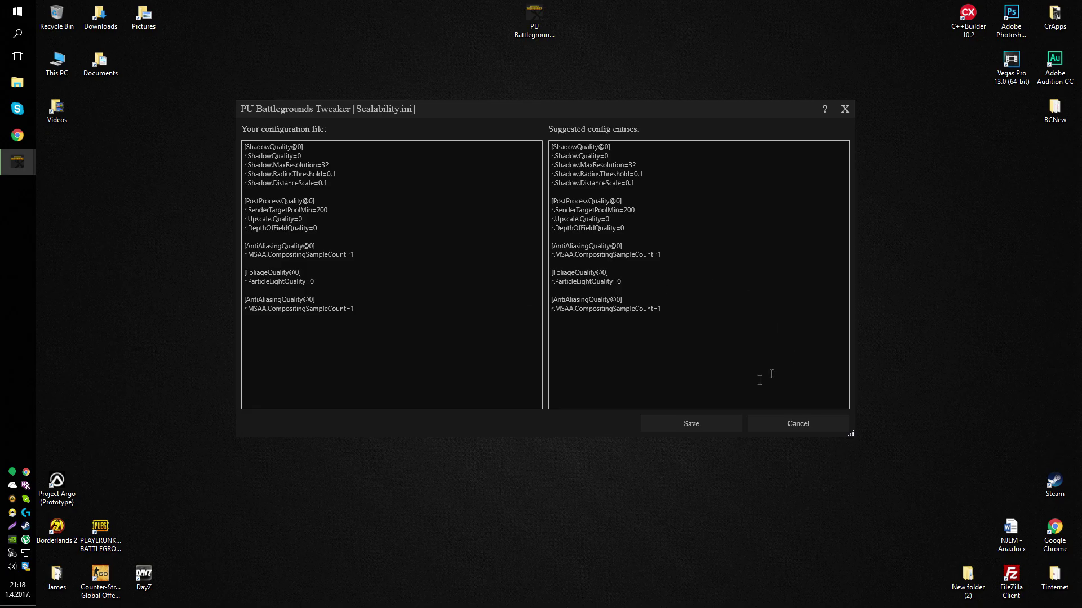
# - Save Scalability.ini and close PU Battlegrounds Tweaker
pyautogui.click(684, 422)
pyautogui.click(732, 192)
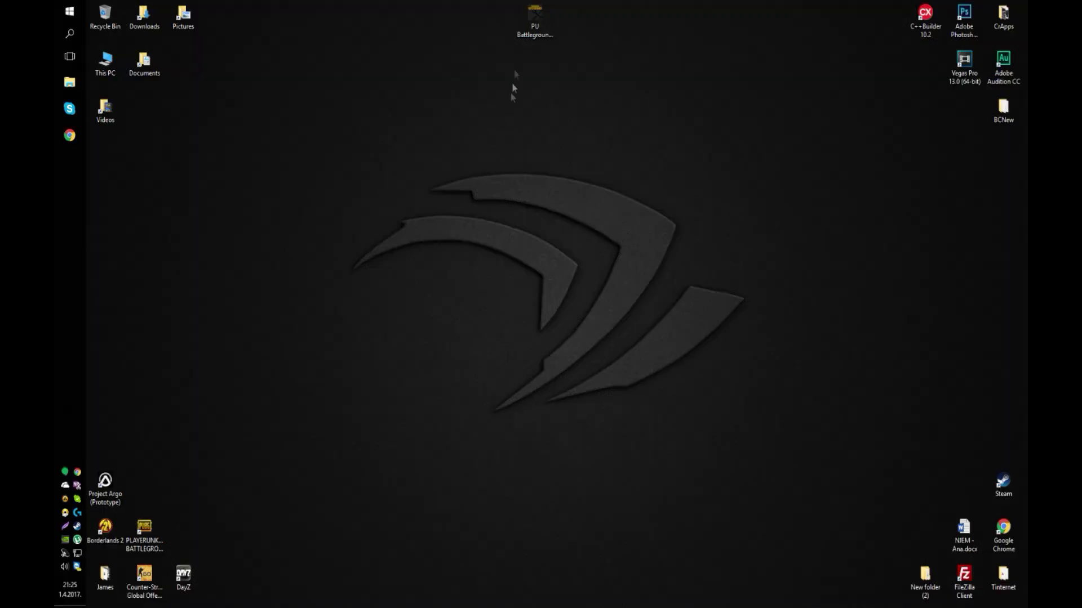
# - Switch to Chrome and view the Tweaker download page's address, pubgt.shardtools.com
pyautogui.click(534, 22)
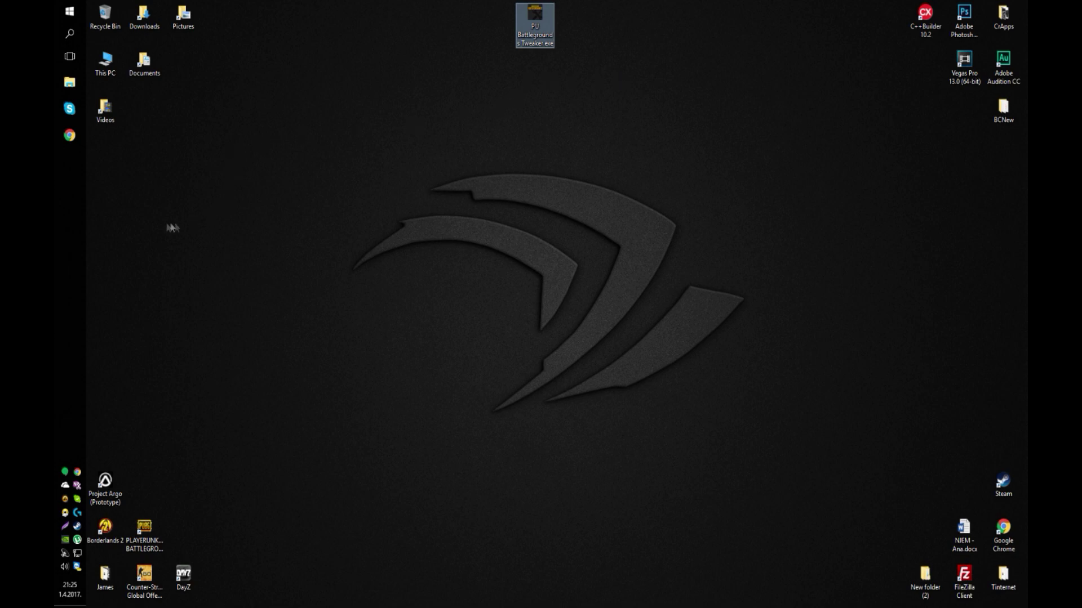
pyautogui.click(70, 135)
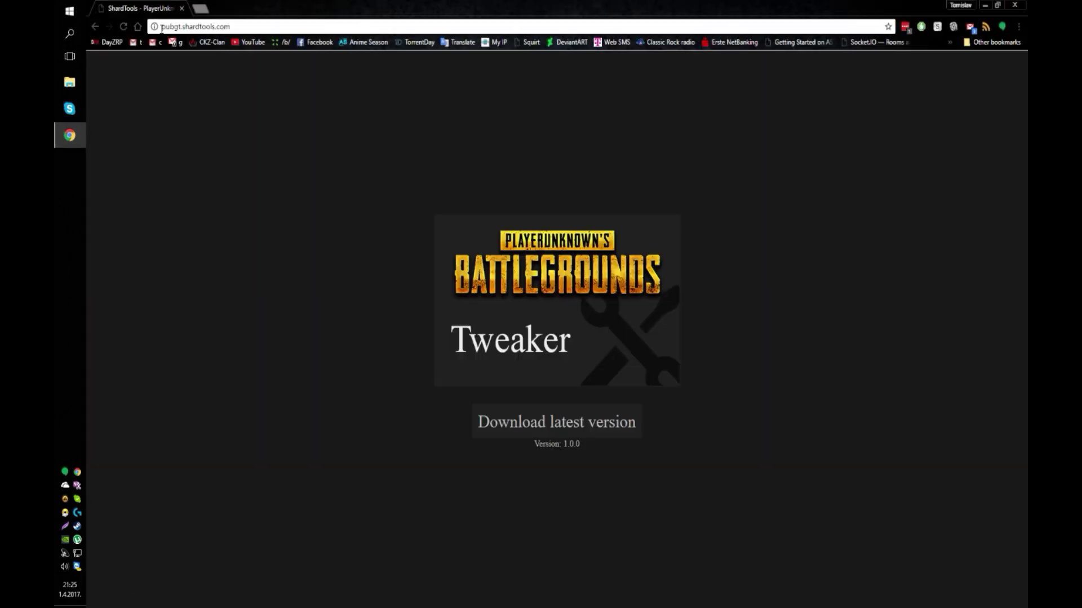
pyautogui.moveTo(162, 28); pyautogui.dragTo(178, 29)
pyautogui.moveTo(181, 27); pyautogui.dragTo(264, 25)
pyautogui.click(261, 24)
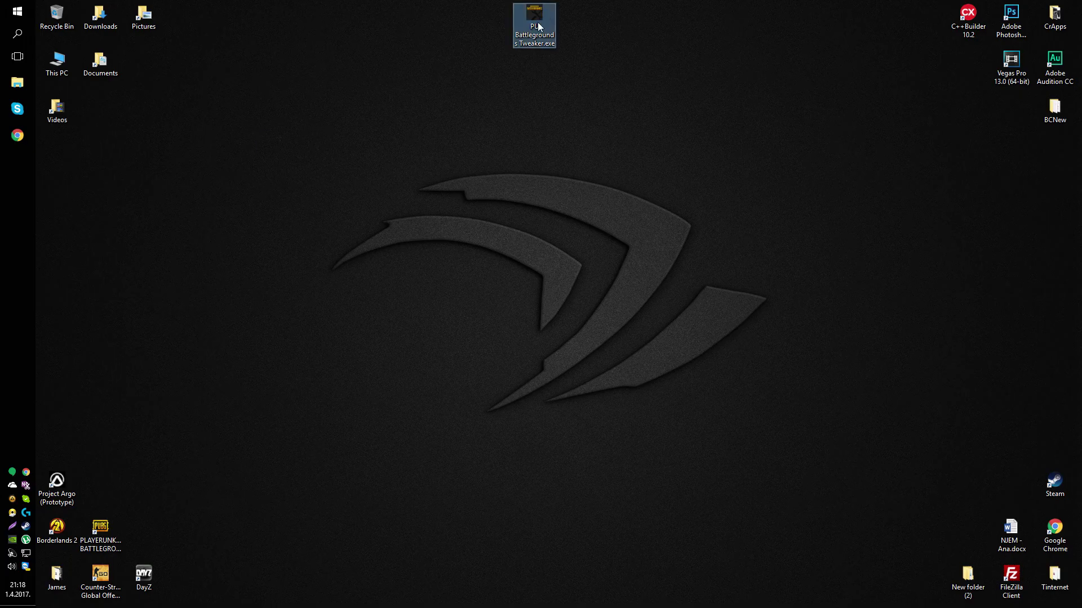
# - Open This PC in File Explorer and go to the %appdata% folder
pyautogui.doubleClick(63, 65)
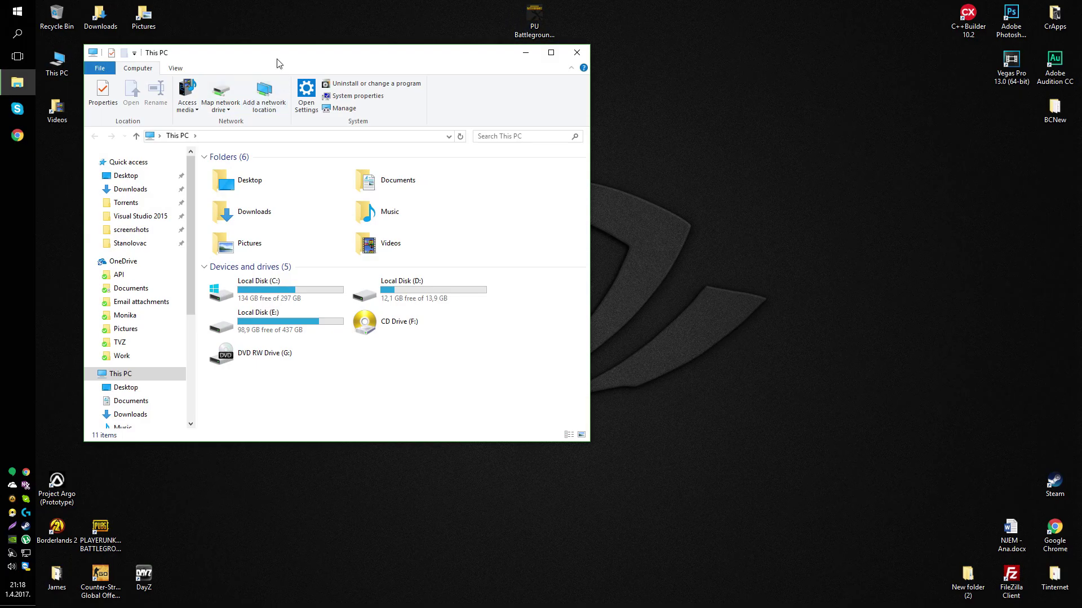
pyautogui.moveTo(279, 52); pyautogui.dragTo(535, 119)
pyautogui.click(492, 206)
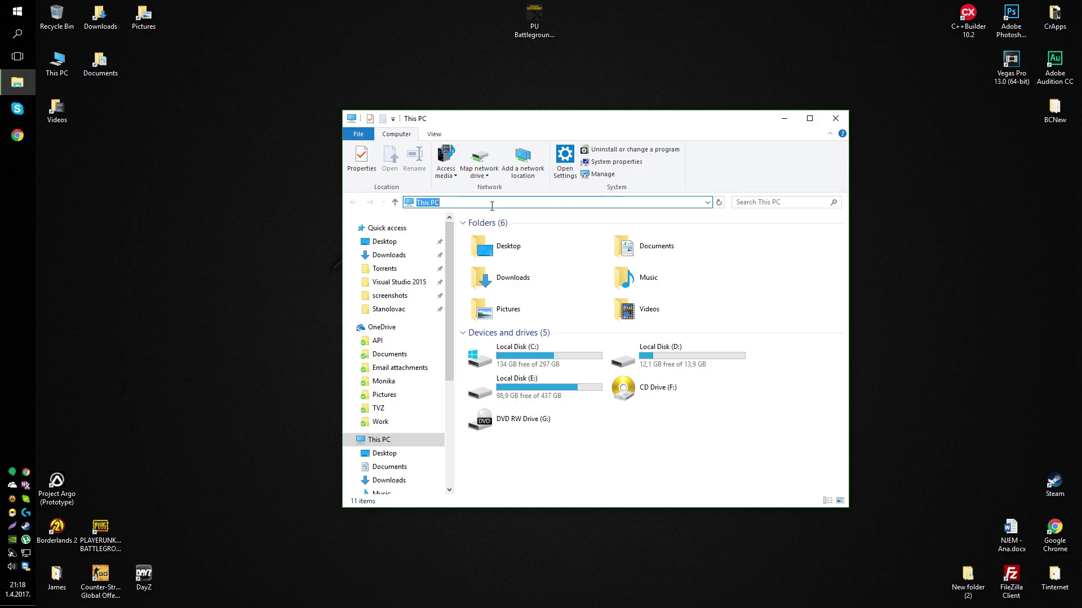
pyautogui.write('%appdata%')
pyautogui.moveTo(420, 203); pyautogui.dragTo(452, 202)
pyautogui.press('Return')
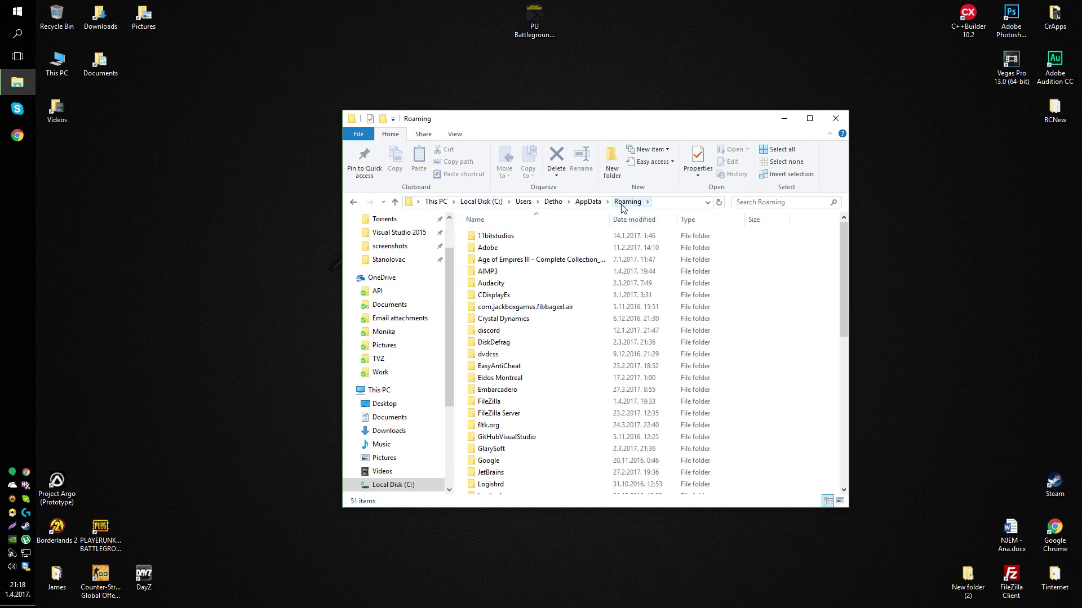
# - Go up from Roaming to AppData and open the Local\TslGame\Saved\Config\WindowsNoEditor folder
pyautogui.click(396, 204)
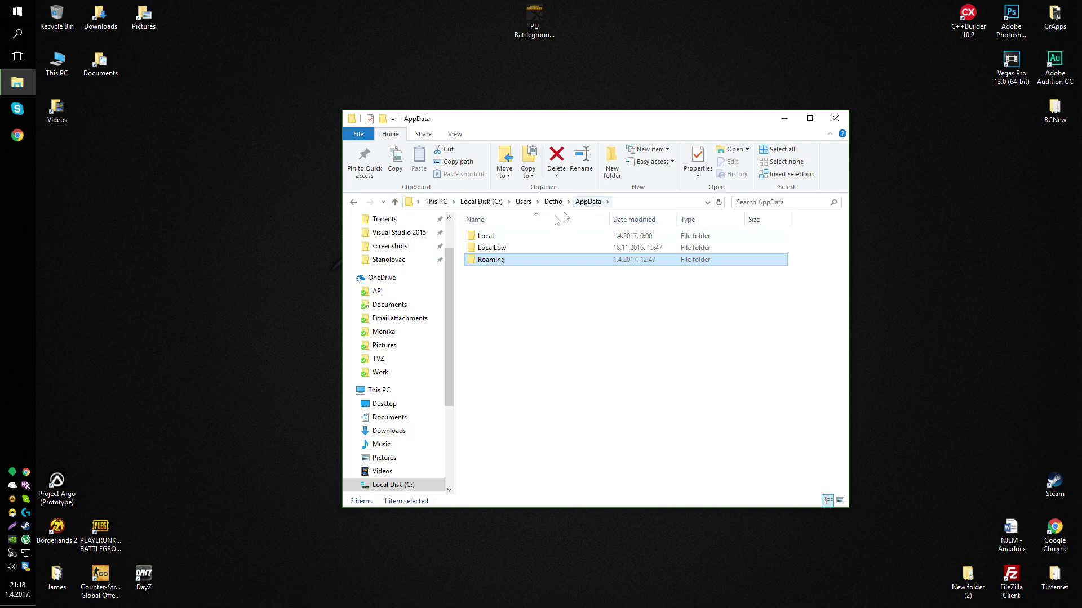
pyautogui.doubleClick(490, 236)
pyautogui.scroll(-3, 501, 281)
pyautogui.scroll(-10, 503, 282)
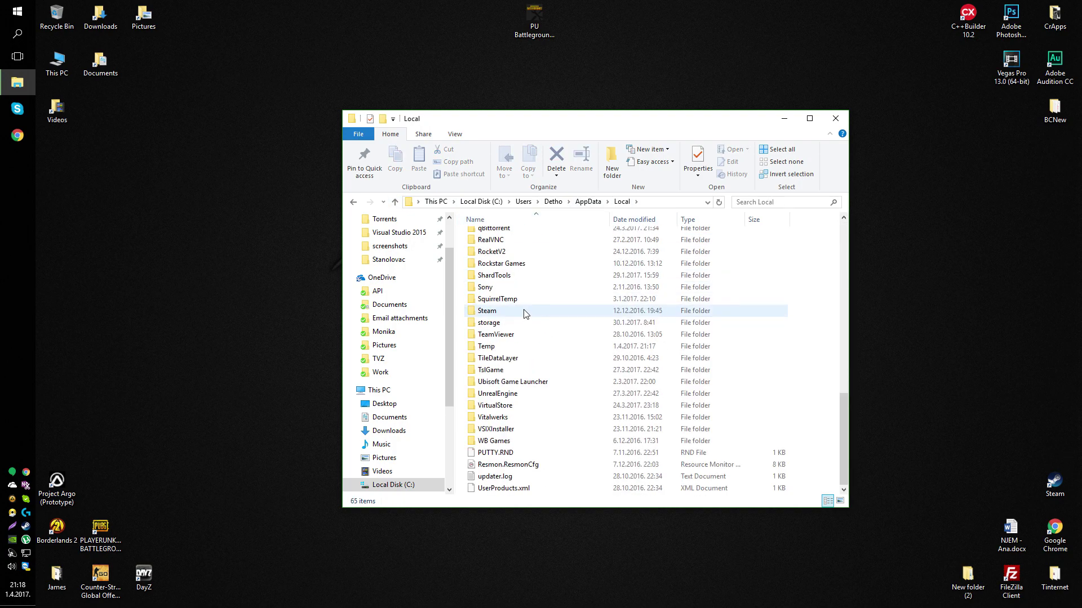
pyautogui.doubleClick(503, 377)
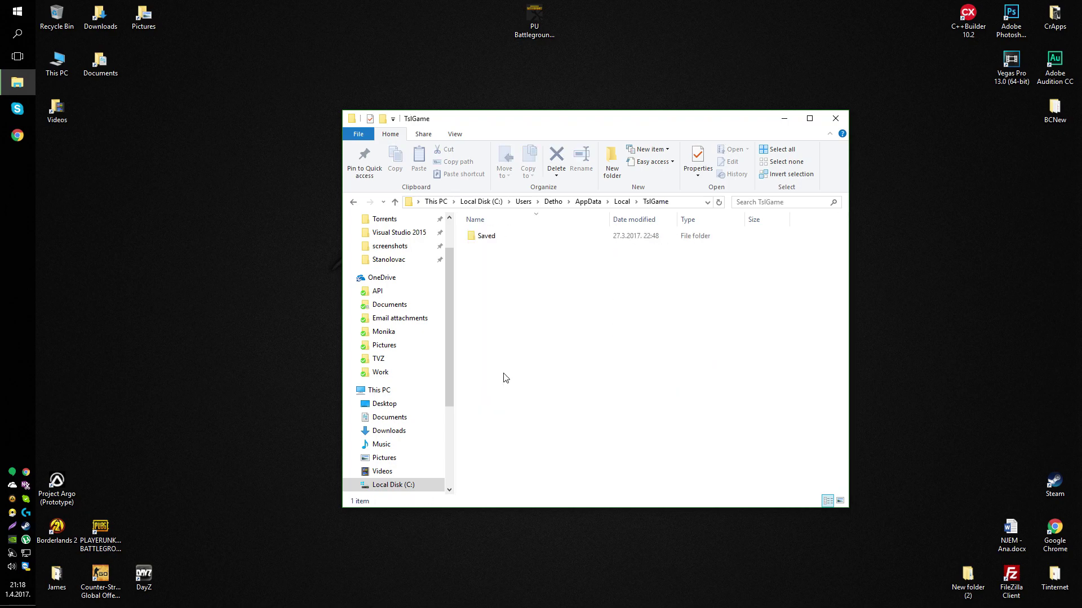
pyautogui.doubleClick(507, 237)
pyautogui.doubleClick(508, 237)
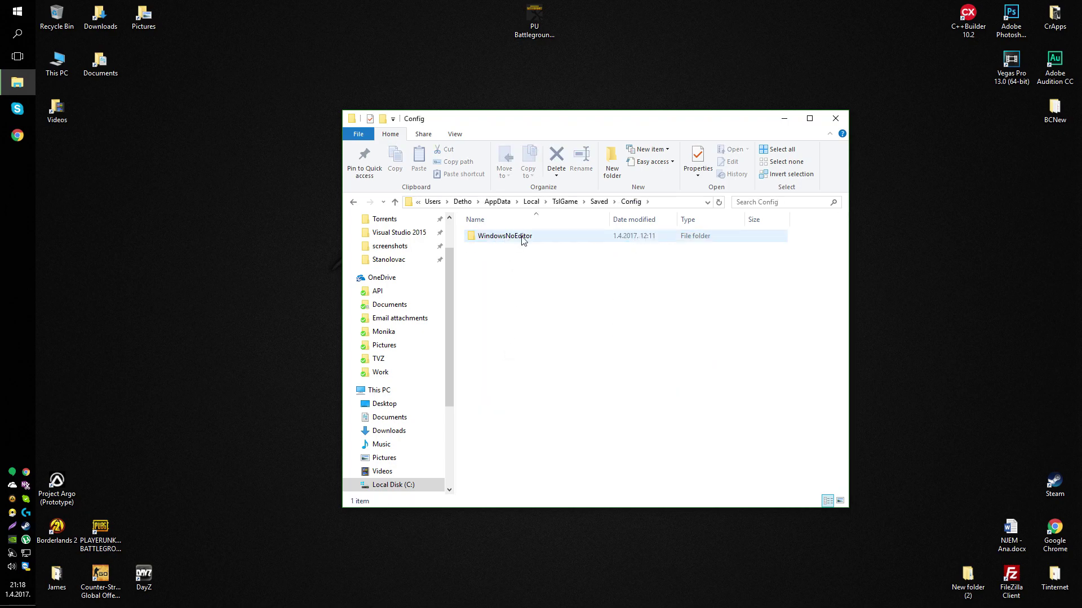
pyautogui.doubleClick(521, 239)
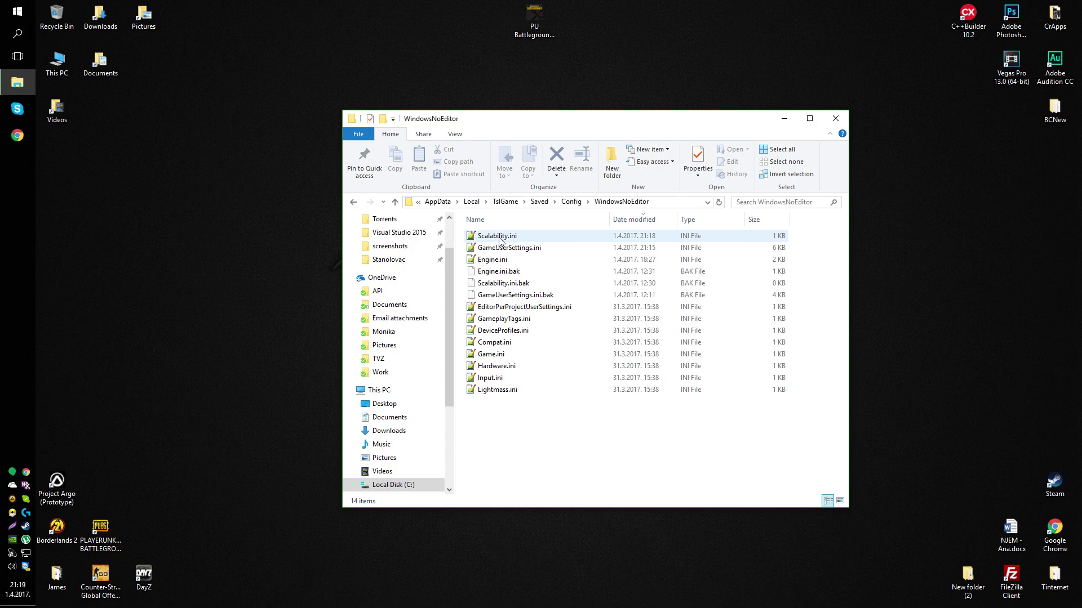
# - Open Scalability.ini, GameUserSettings.ini and Engine.ini together in Notepad++
pyautogui.click(497, 239)
pyautogui.keyDown('shift'); pyautogui.click(490, 260); pyautogui.keyUp('shift')
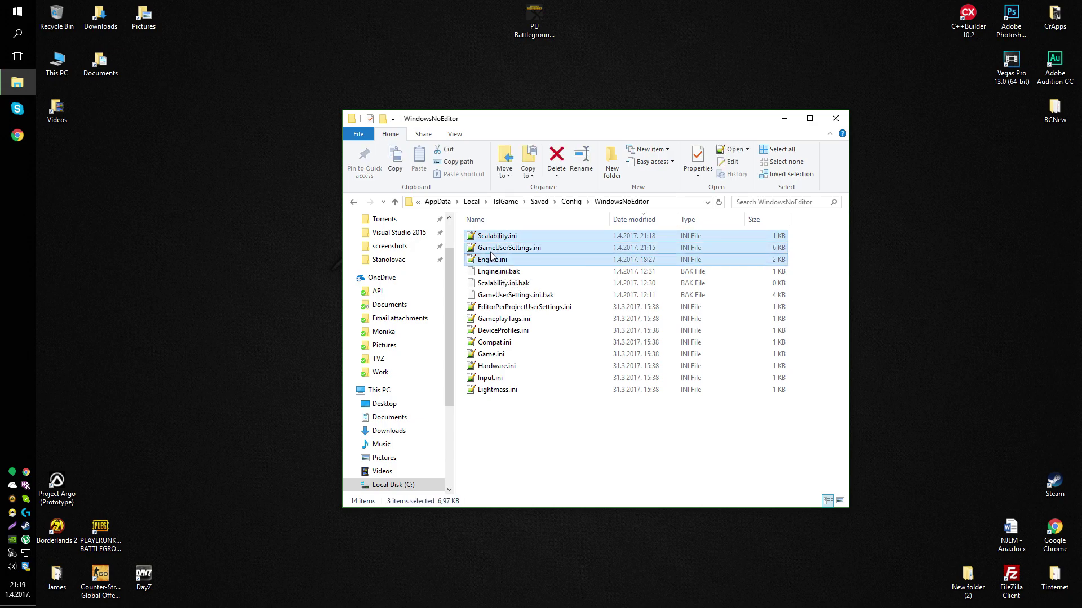
pyautogui.doubleClick(493, 245)
pyautogui.moveTo(343, 203); pyautogui.dragTo(338, 89)
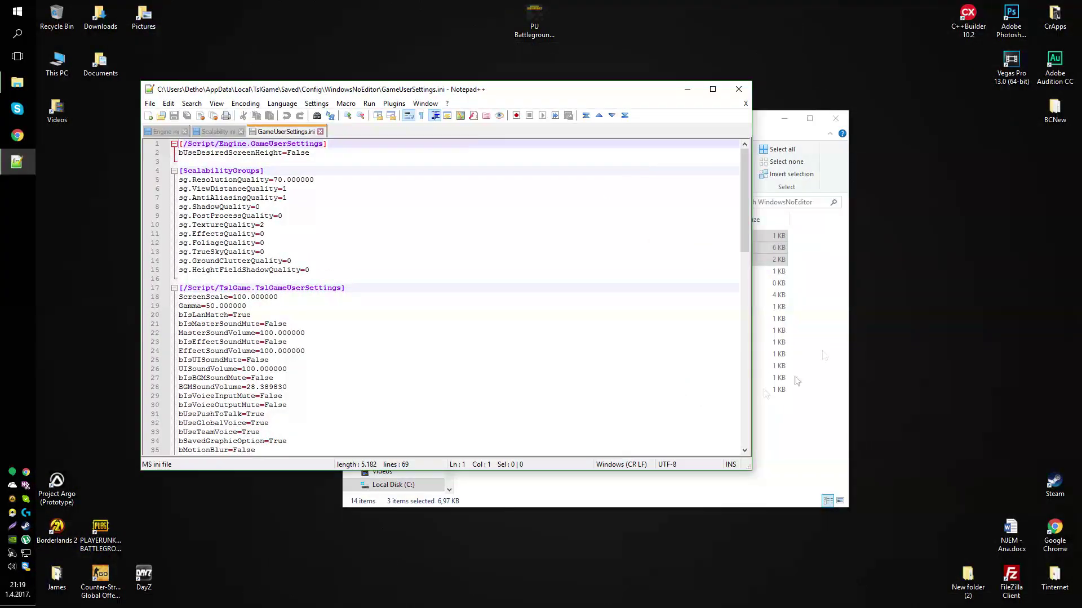
# - Review the entries in GameUserSettings.ini and Engine.ini, and close all three files and Notepad++
pyautogui.moveTo(347, 279); pyautogui.dragTo(161, 160)
pyautogui.click(293, 197)
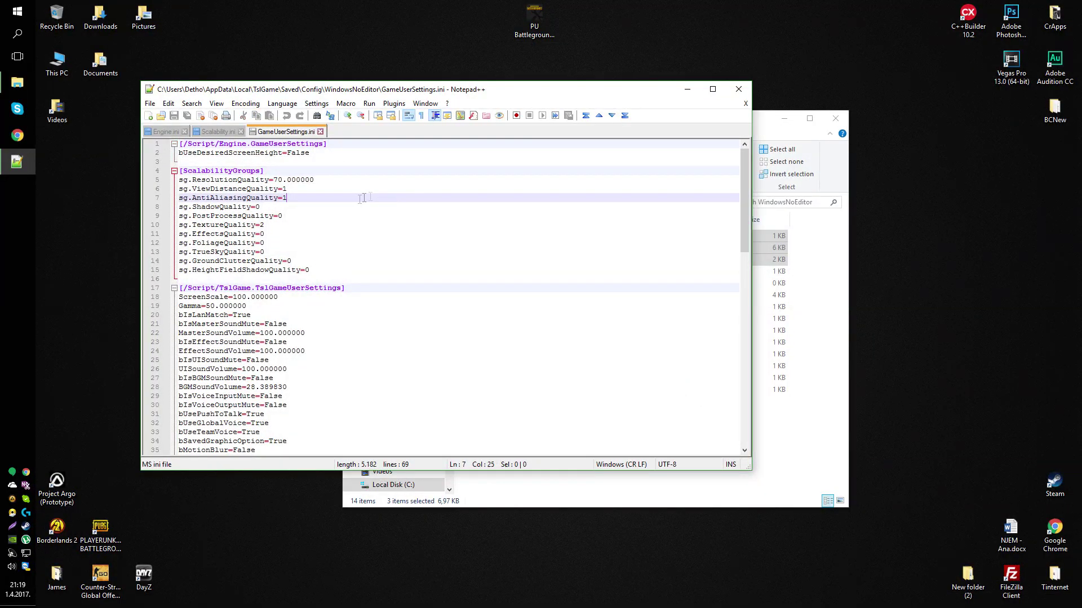
pyautogui.scroll(-10, 248, 225)
pyautogui.scroll(10, 249, 225)
pyautogui.click(163, 131)
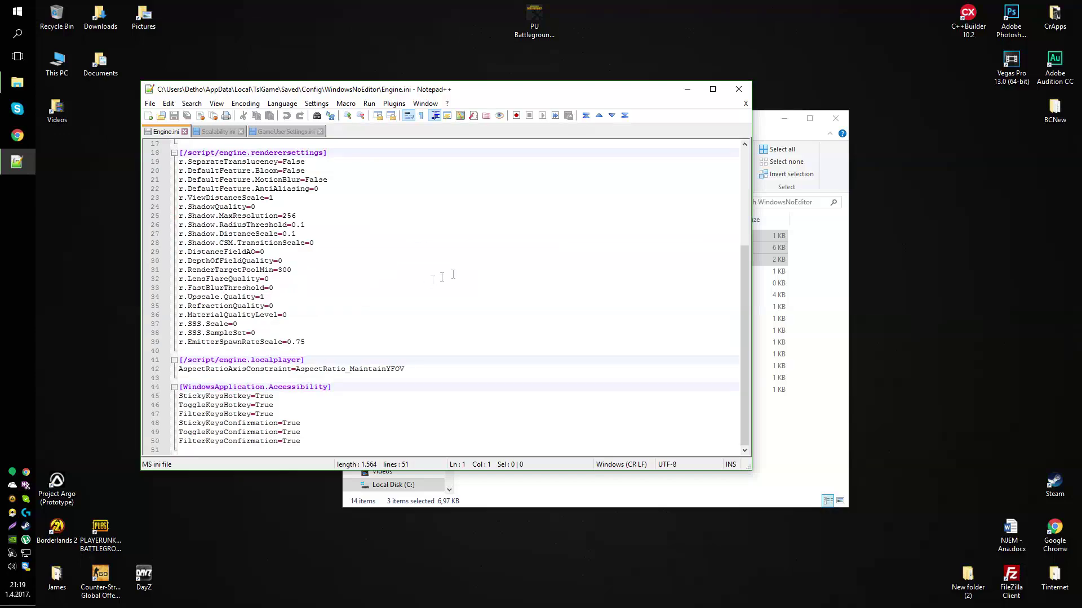
pyautogui.doubleClick(168, 131)
pyautogui.doubleClick(167, 131)
pyautogui.doubleClick(168, 131)
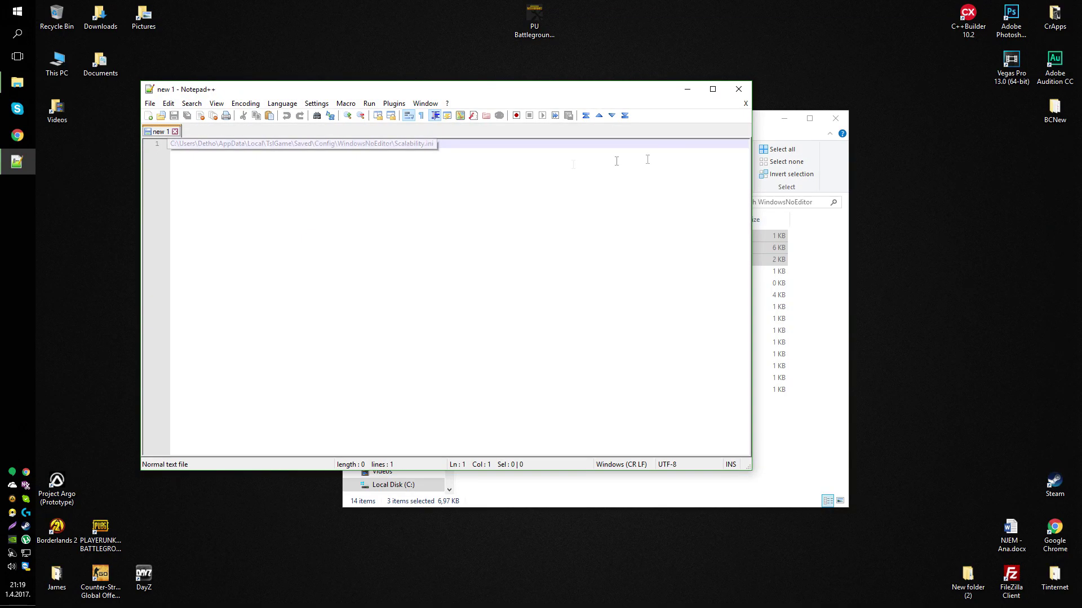
pyautogui.click(737, 89)
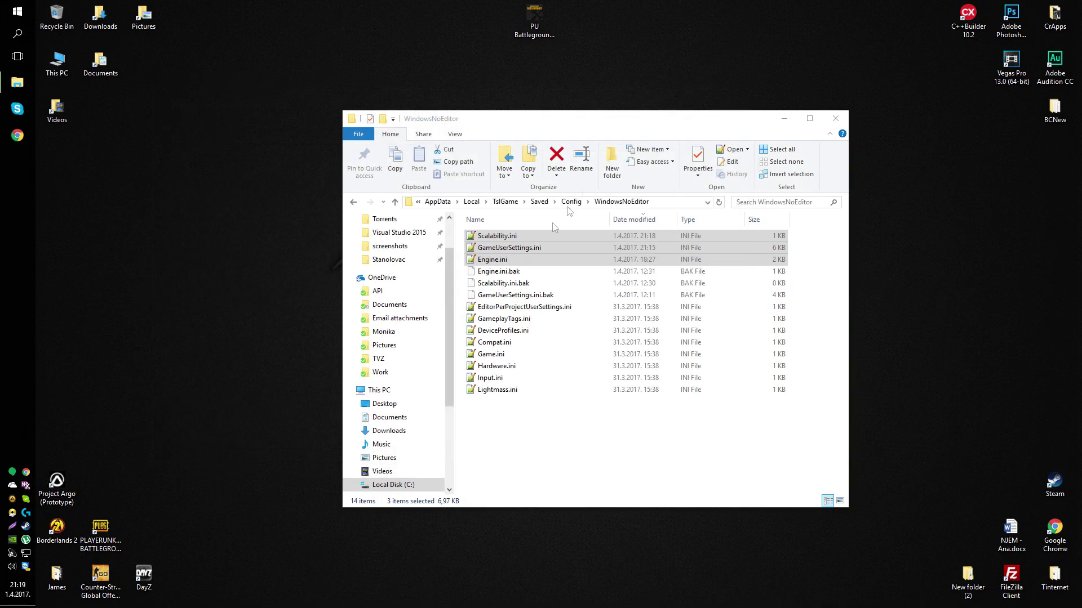
# - Check the Read-only attribute in the shared properties of the three selected .ini files, and close the folder window
pyautogui.rightClick(501, 241)
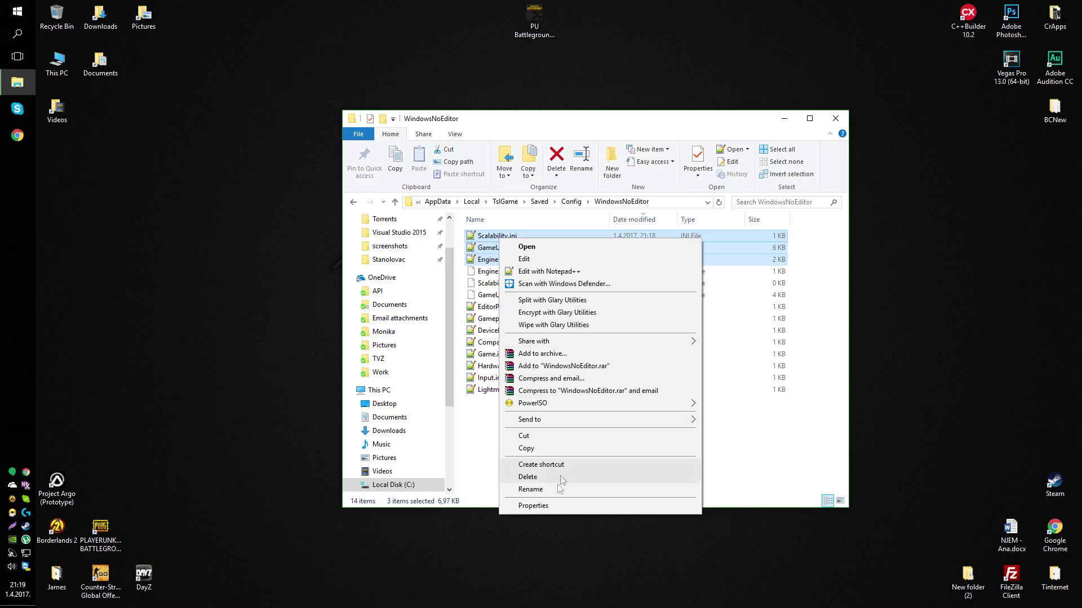
pyautogui.click(530, 505)
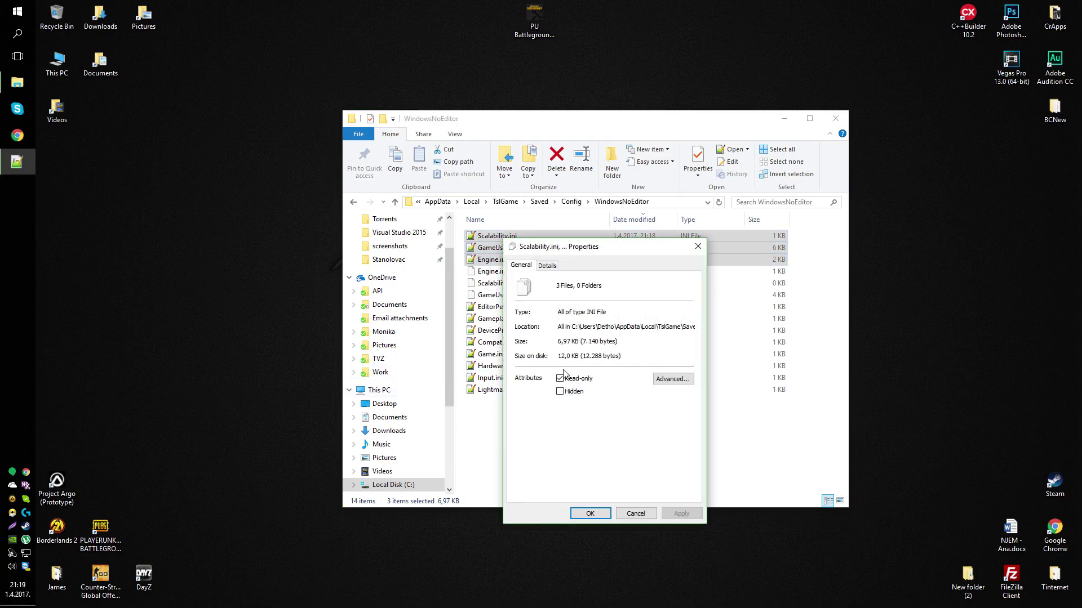
pyautogui.click(698, 246)
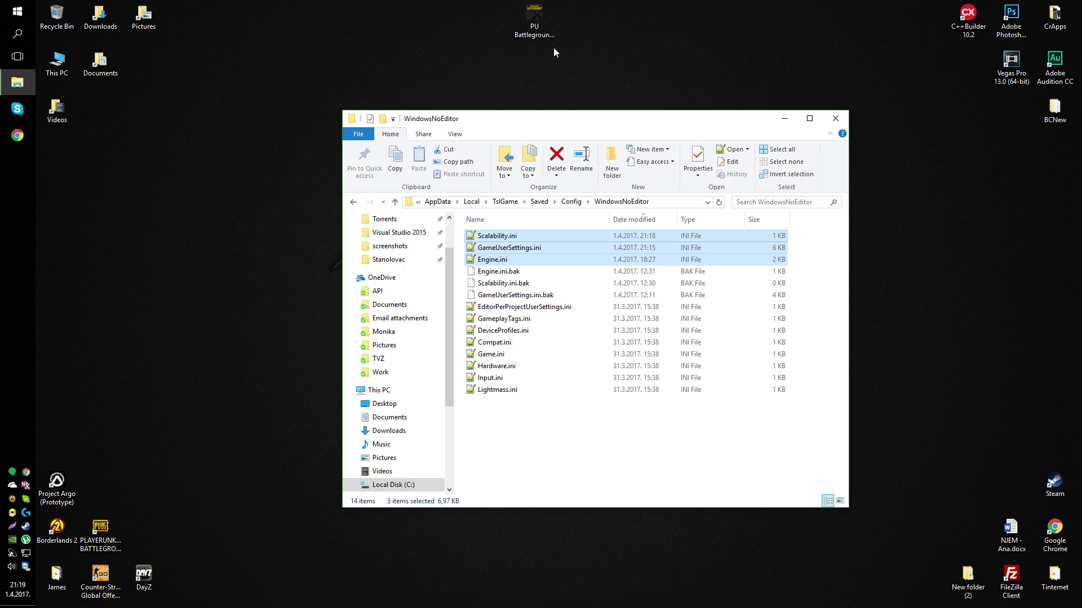
pyautogui.click(836, 119)
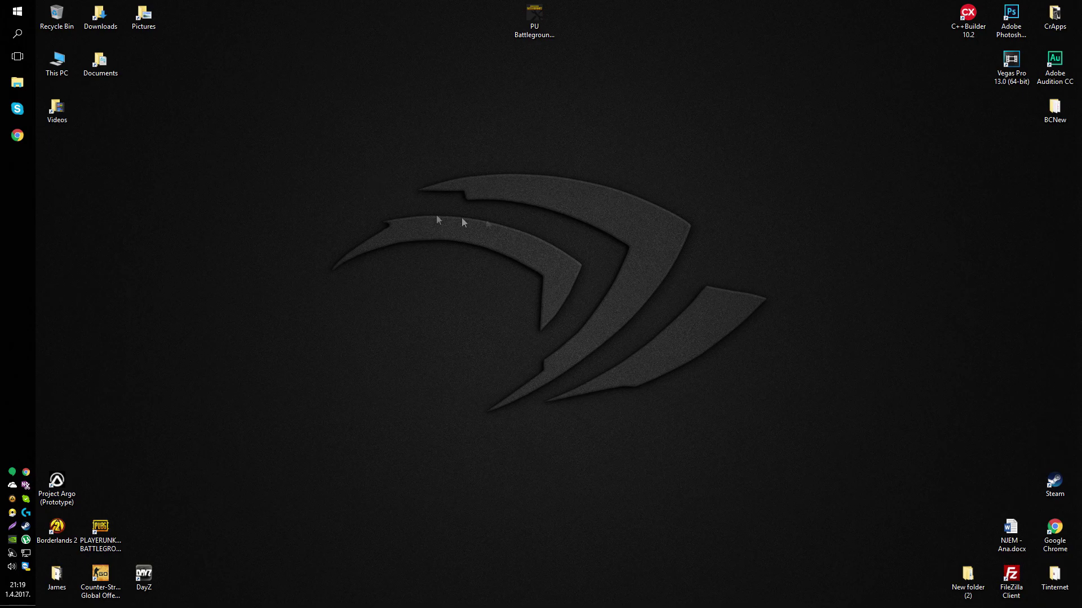
# - Move the taskbar to the bottom edge of the desktop and launch PLAYERUNKNOWN'S BATTLEGROUNDS to its home screen
pyautogui.press('t')
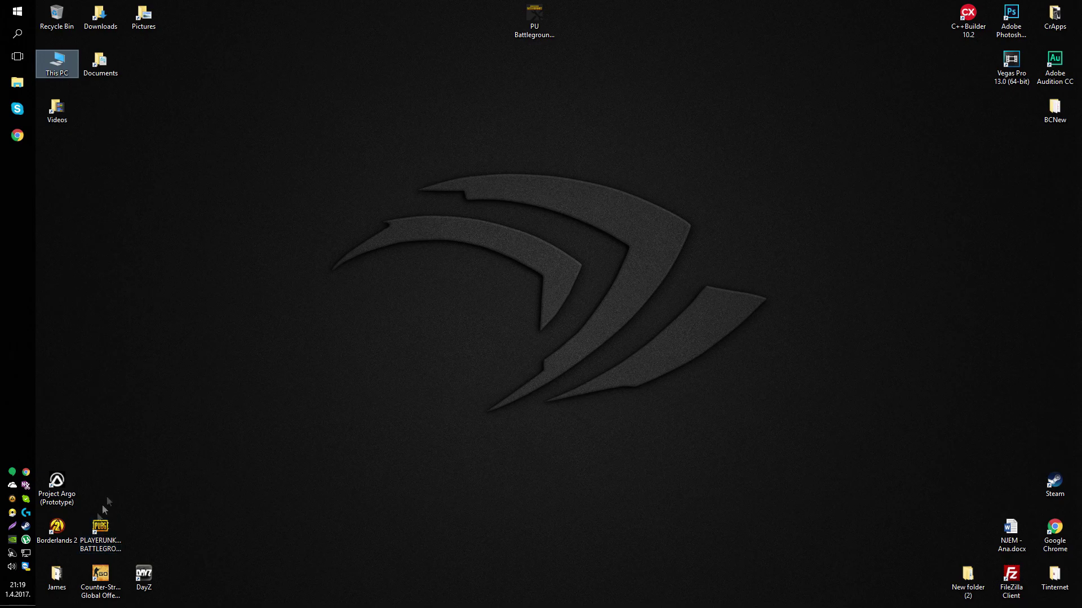
pyautogui.doubleClick(100, 525)
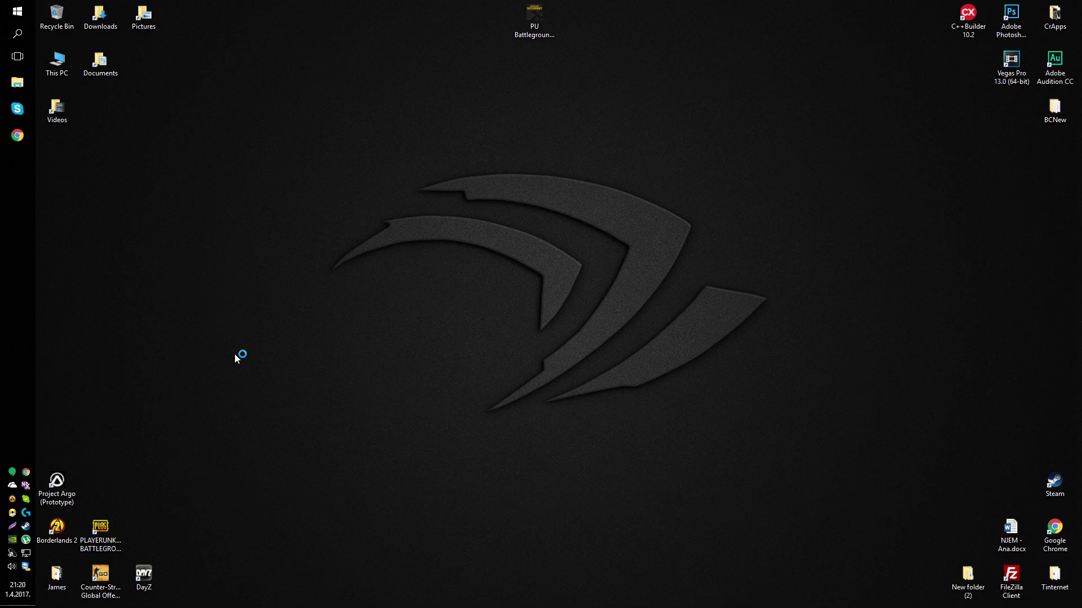
pyautogui.moveTo(7, 210); pyautogui.dragTo(377, 548)
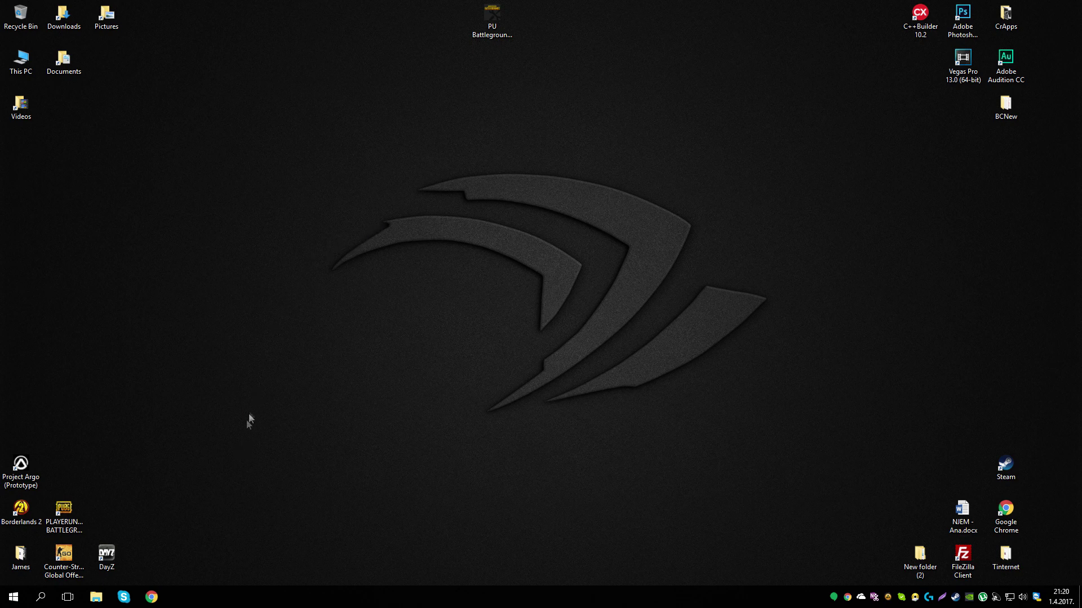
pyautogui.press('p')
pyautogui.press('Return')
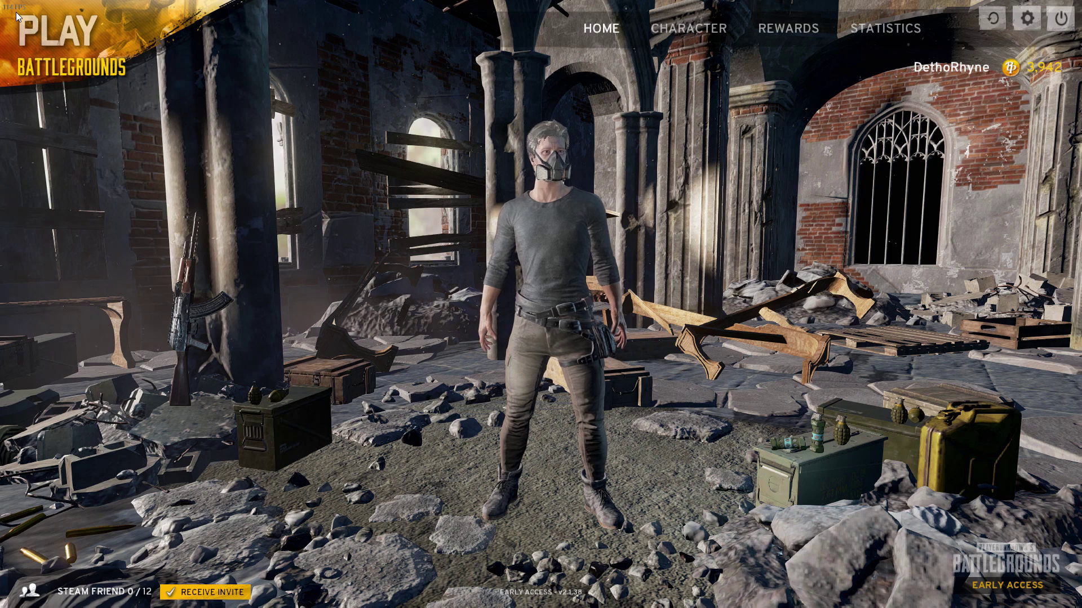
pyautogui.moveTo(75, 43)
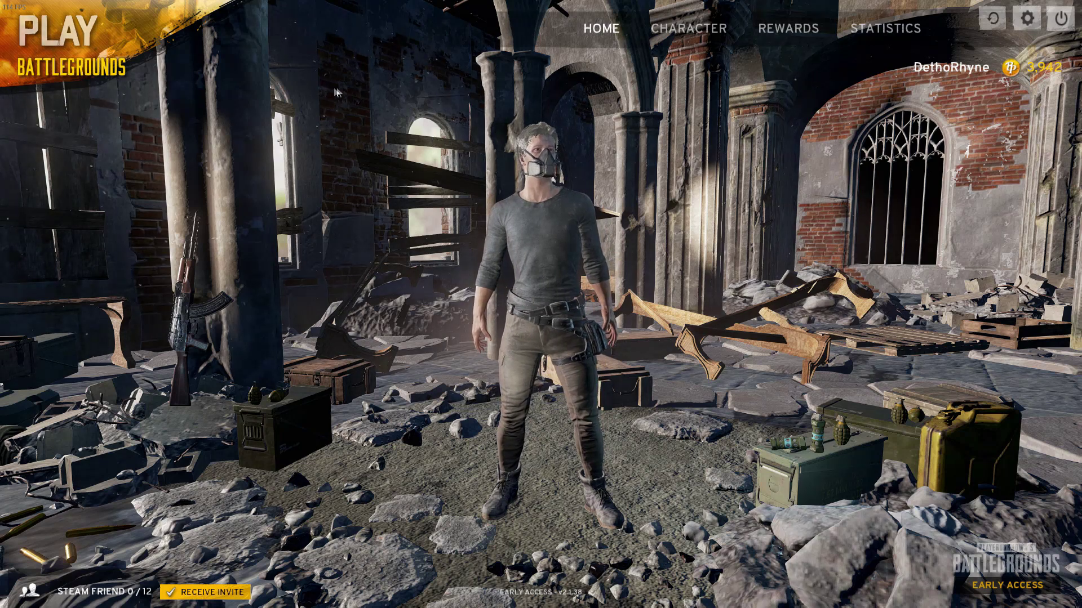
pyautogui.press('Escape')
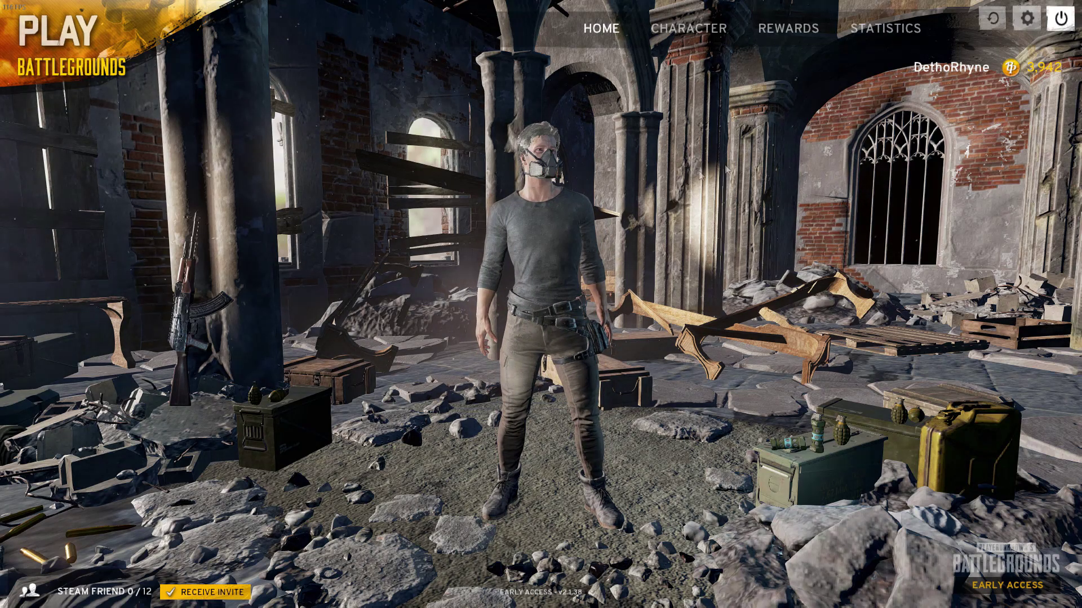